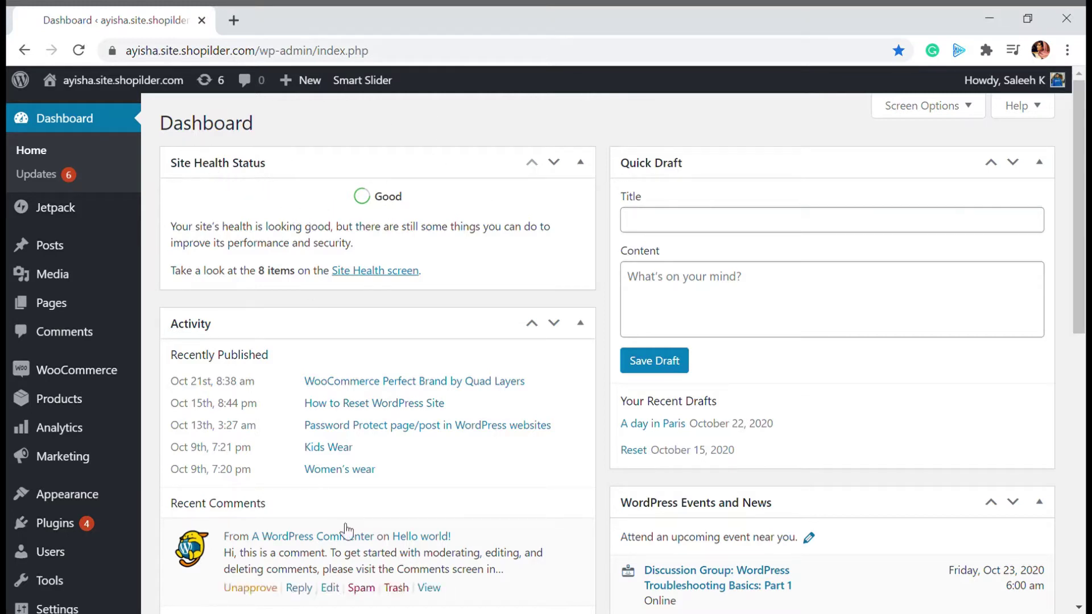
Step: Open the site's Media settings page from the dashboard
{"action": "scroll", "coordinate": [101, 420], "scroll_direction": "down", "scroll_amount": 5}
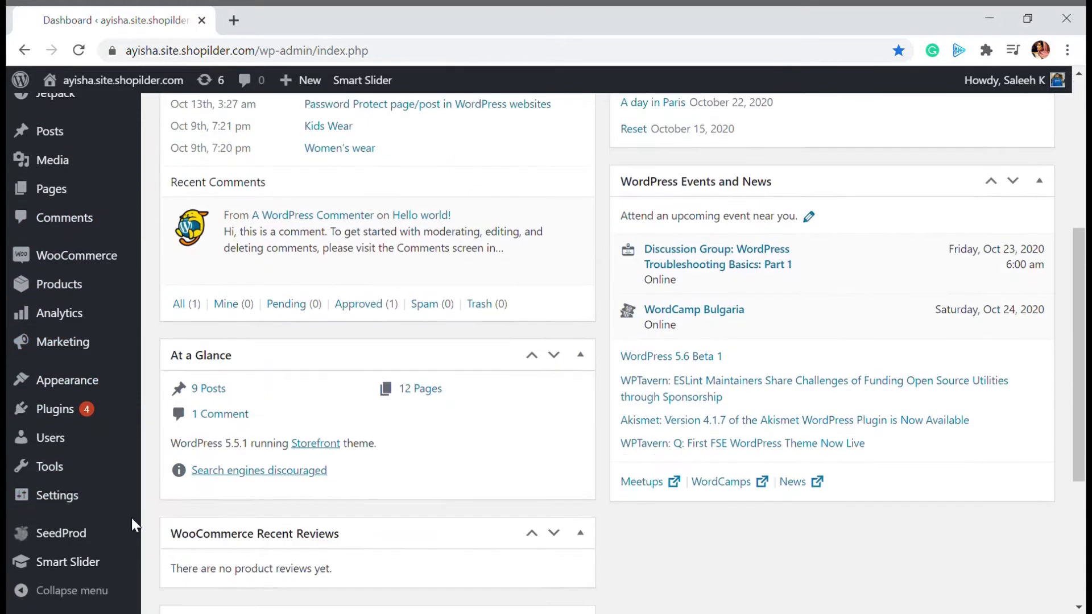
{"action": "mouse_move", "coordinate": [68, 514]}
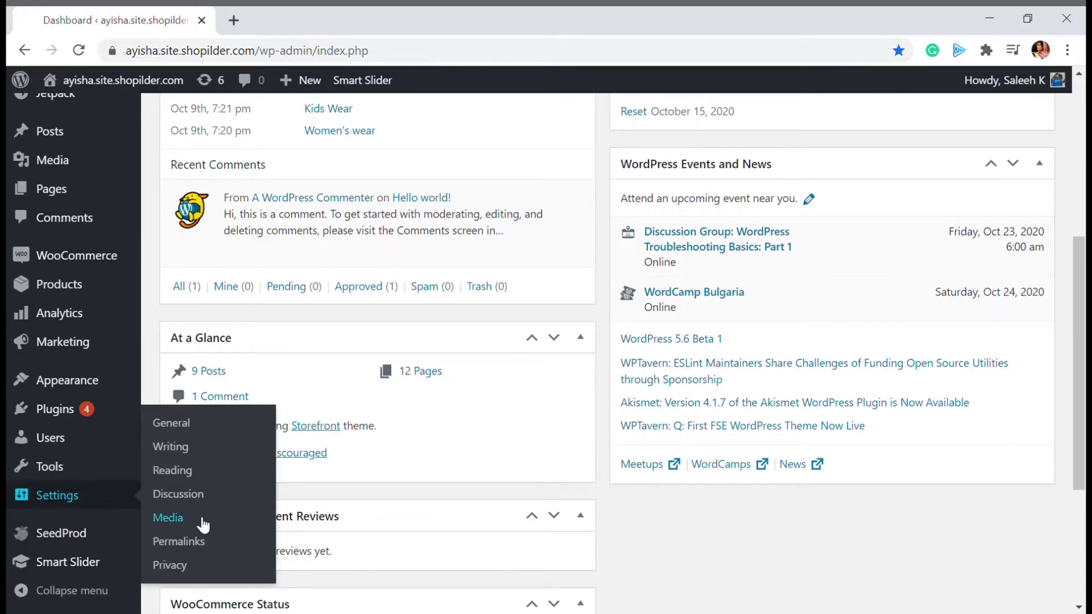
{"action": "left_click", "coordinate": [203, 524]}
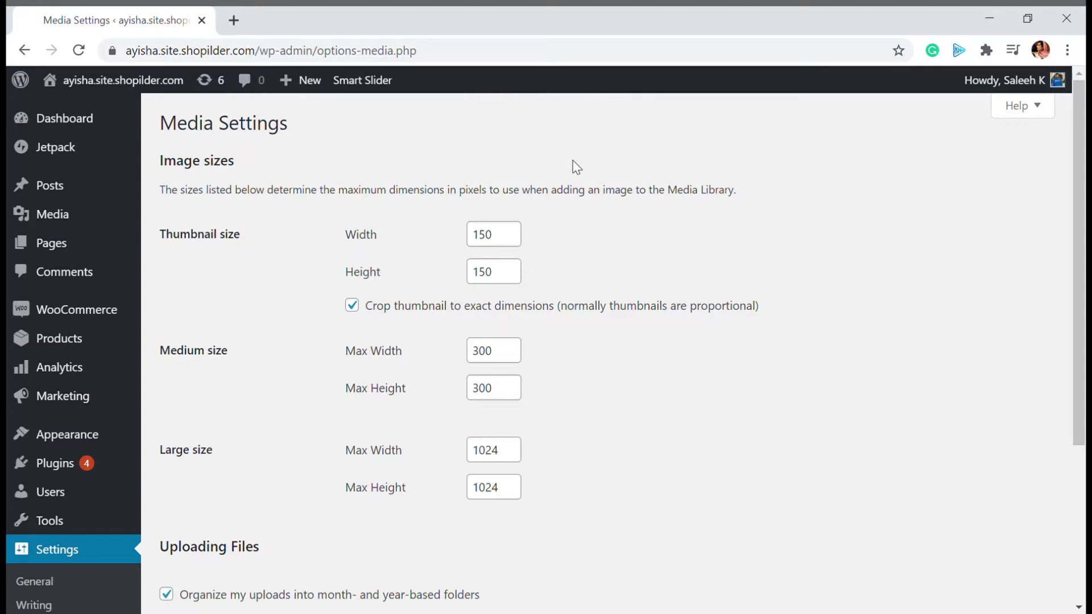
Step: Review the thumbnail, medium and large image sizes and the upload folder option, and save the media settings
{"action": "left_click_drag", "start_coordinate": [171, 239], "coordinate": [255, 241]}
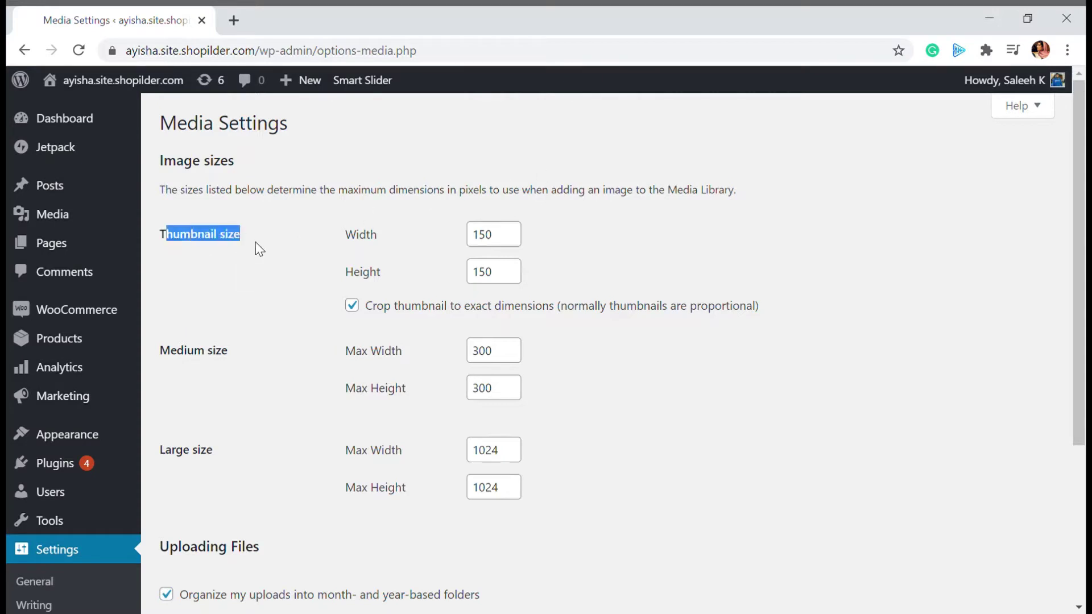
{"action": "left_click", "coordinate": [456, 201]}
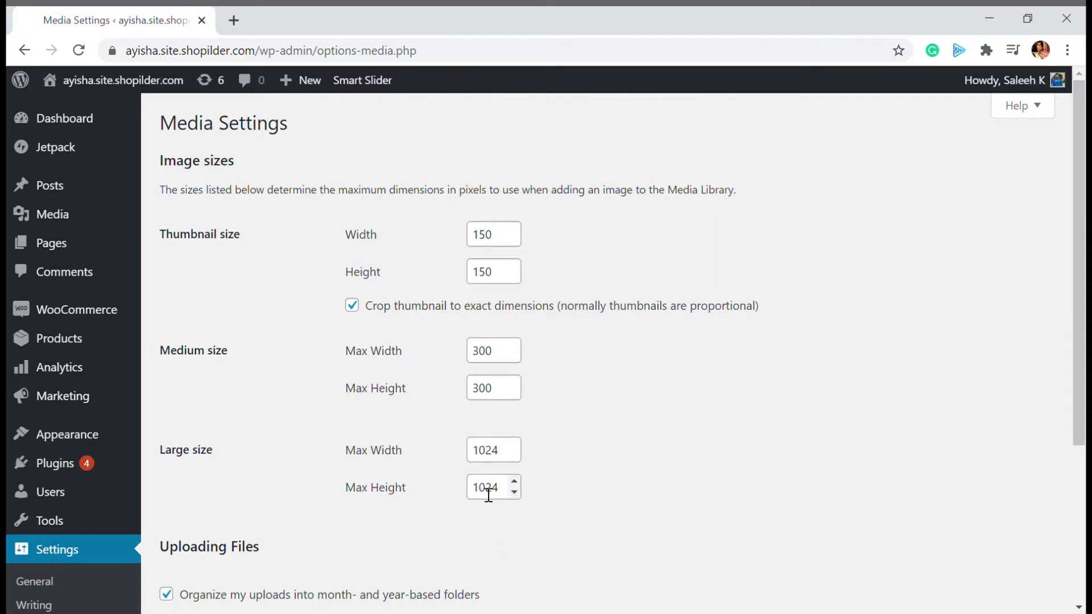
{"action": "scroll", "coordinate": [586, 438], "scroll_direction": "down", "scroll_amount": 1}
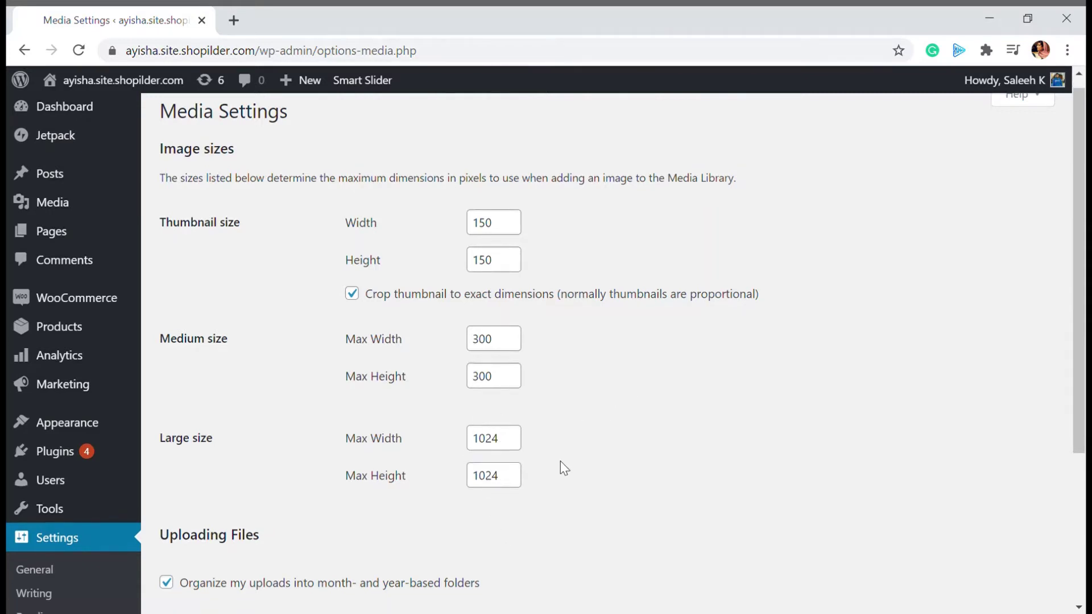
{"action": "scroll", "coordinate": [367, 391], "scroll_direction": "up", "scroll_amount": 1}
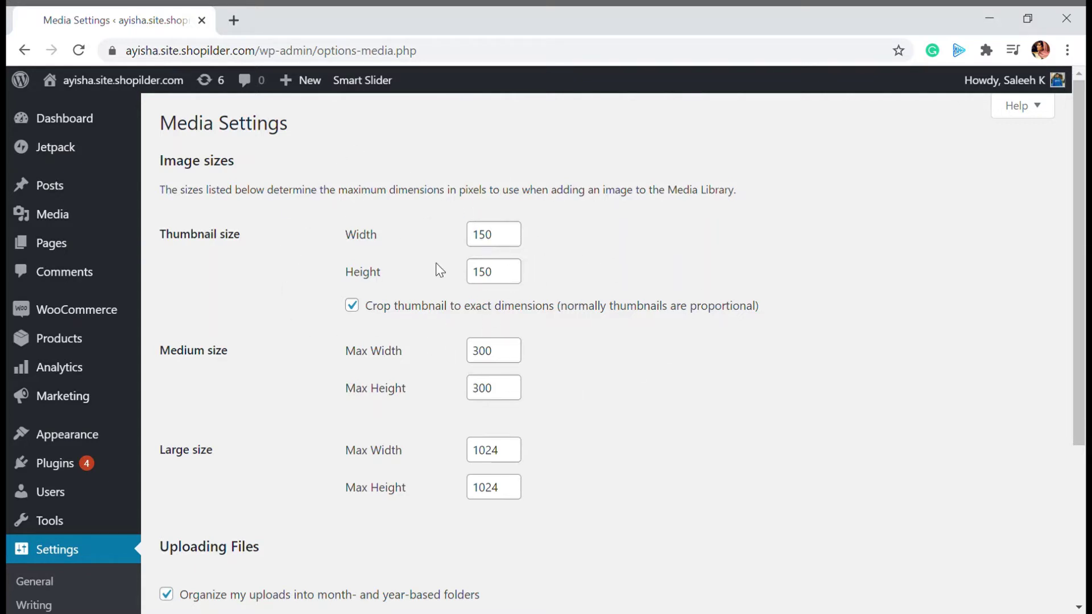
{"action": "scroll", "coordinate": [346, 349], "scroll_direction": "down", "scroll_amount": 4}
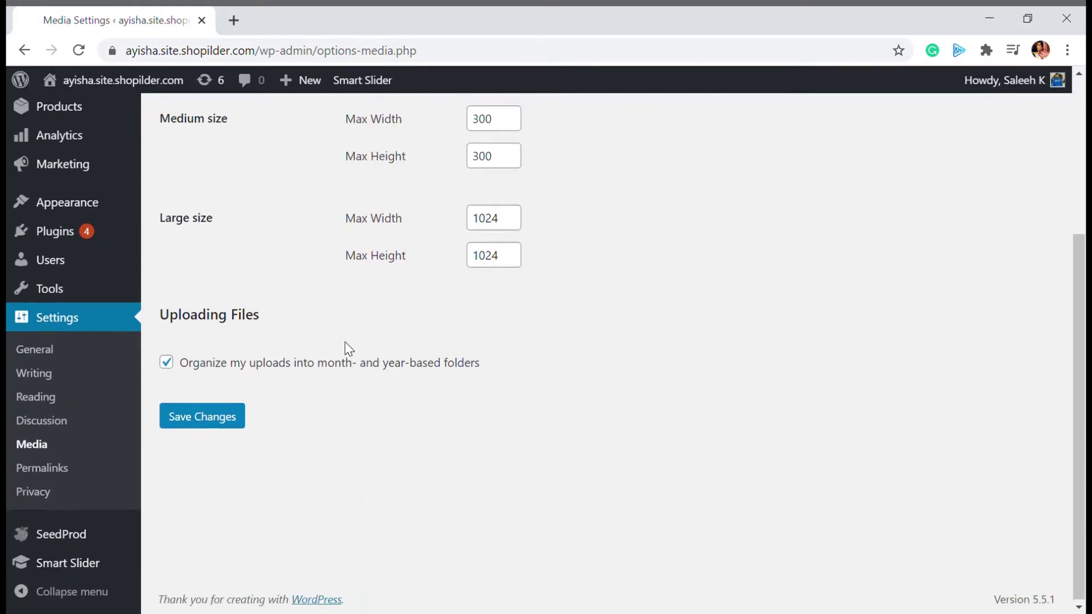
{"action": "scroll", "coordinate": [395, 249], "scroll_direction": "up", "scroll_amount": 4}
{"action": "scroll", "coordinate": [622, 409], "scroll_direction": "down", "scroll_amount": 3}
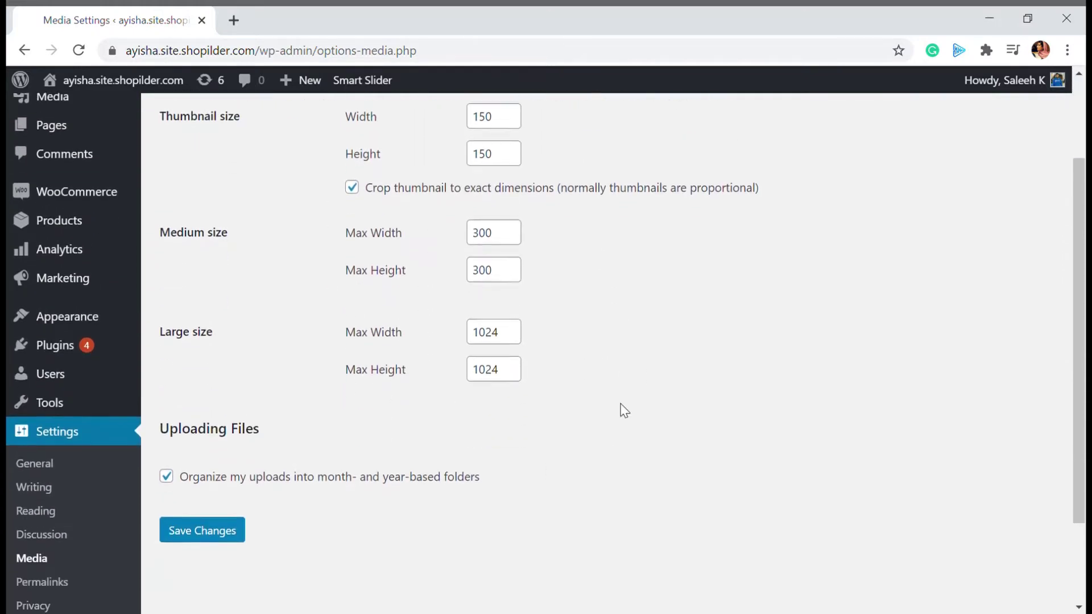
{"action": "left_click", "coordinate": [223, 500]}
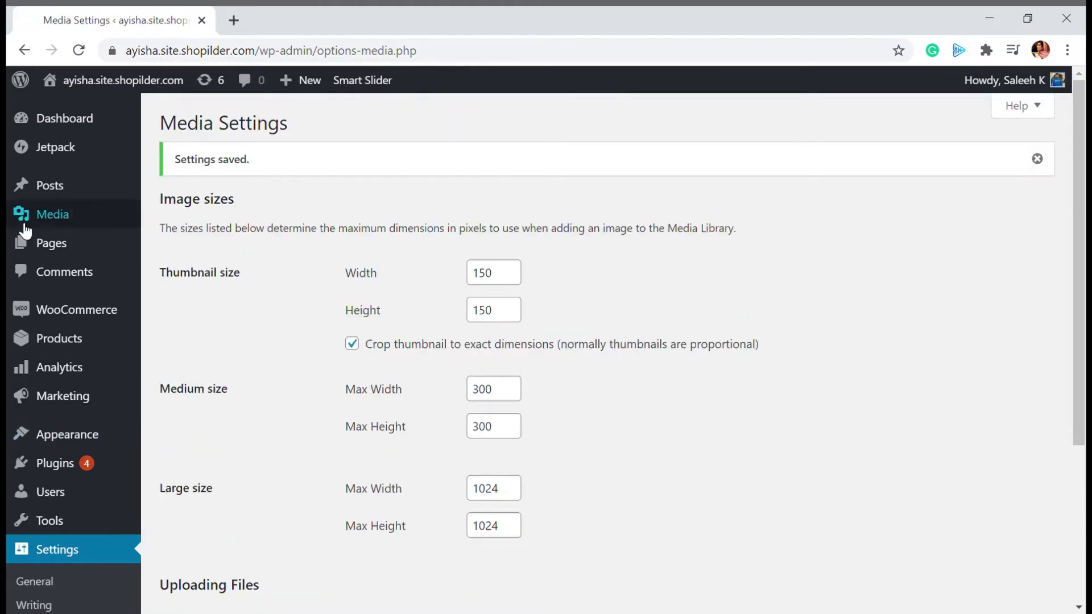
Step: Create a new post and title it "A Day In Paris"
{"action": "mouse_move", "coordinate": [29, 188]}
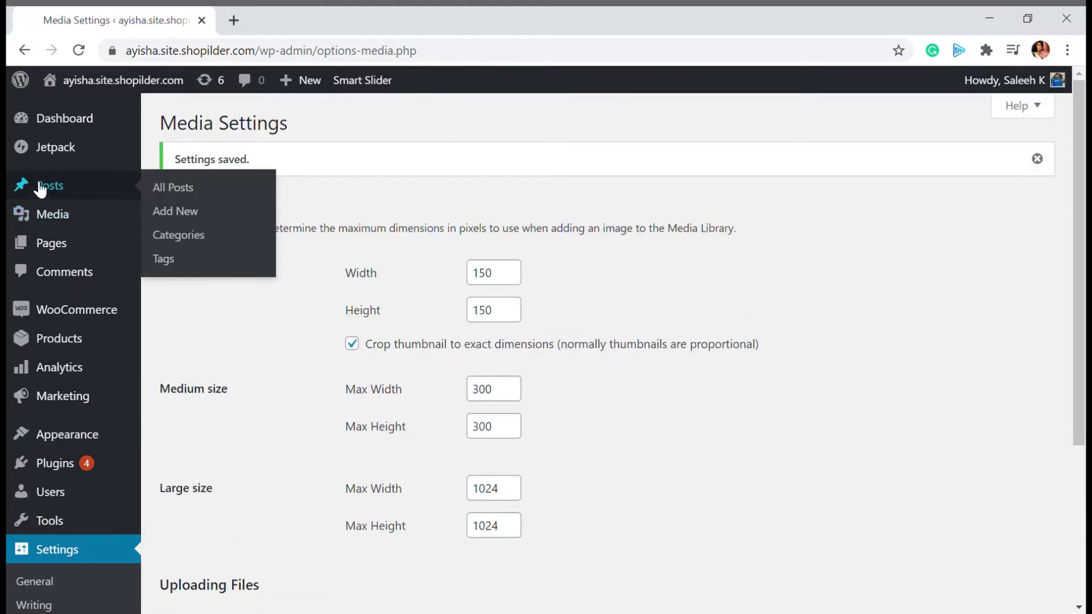
{"action": "left_click", "coordinate": [182, 211]}
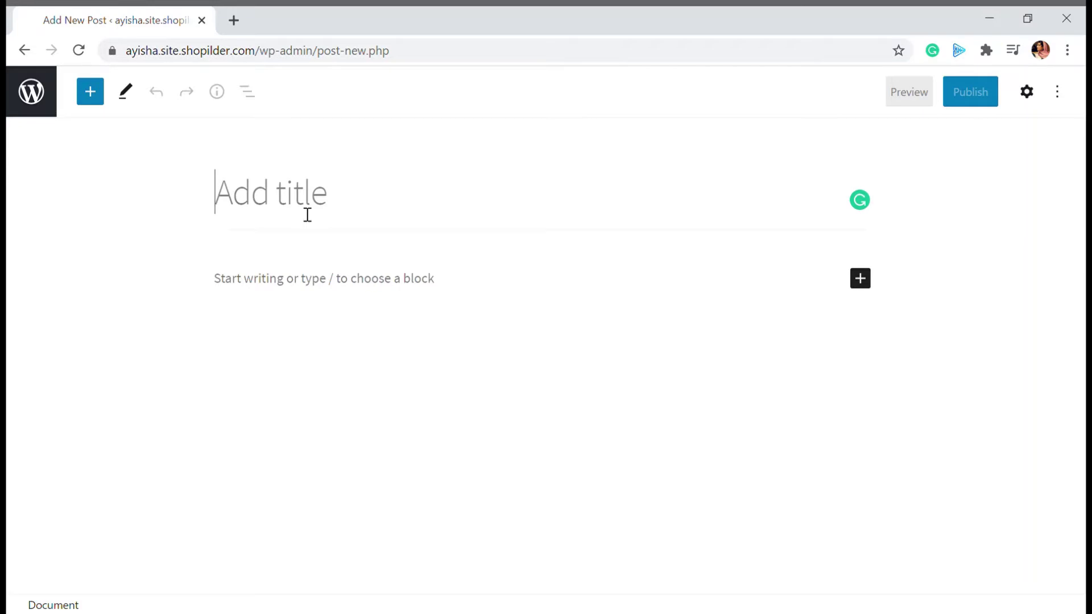
{"action": "type", "text": "A "}
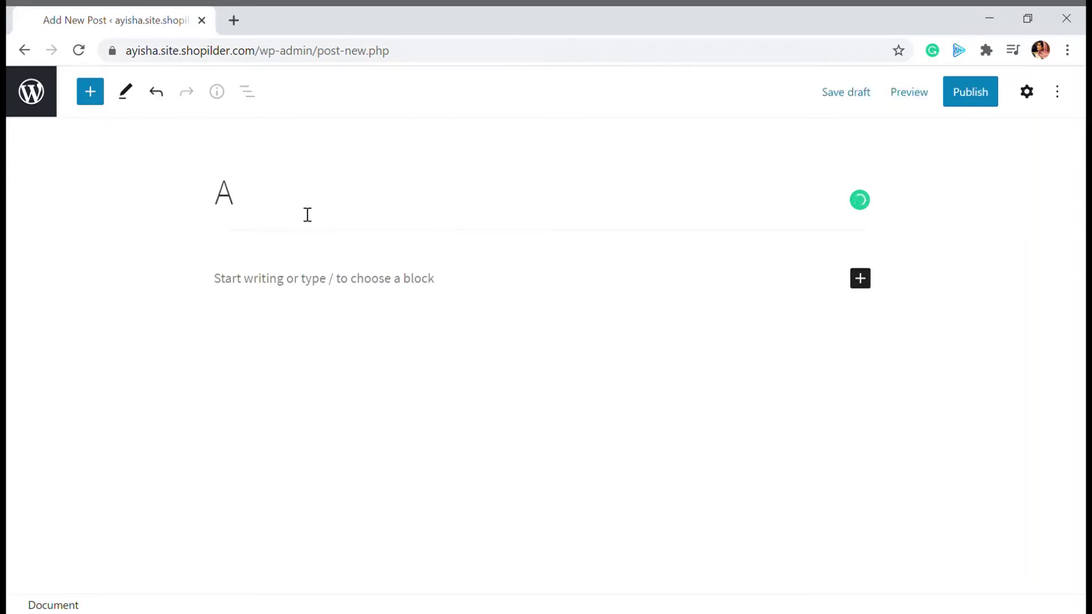
{"action": "type", "text": "Day In "}
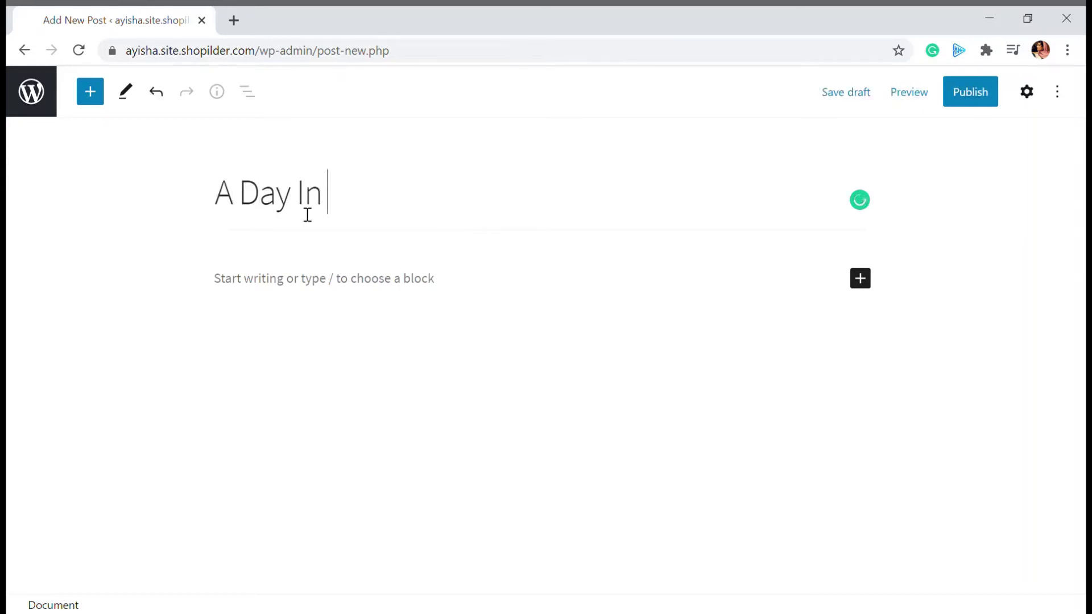
{"action": "type", "text": "POAris"}
{"action": "key", "text": "BackSpace"}
{"action": "key", "text": "BackSpace"}
{"action": "key", "text": "BackSpace"}
{"action": "key", "text": "BackSpace"}
{"action": "key", "text": "BackSpace"}
{"action": "type", "text": "Ari"}
{"action": "key", "text": "BackSpace"}
{"action": "key", "text": "BackSpace"}
{"action": "key", "text": "BackSpace"}
{"action": "type", "text": "a"}
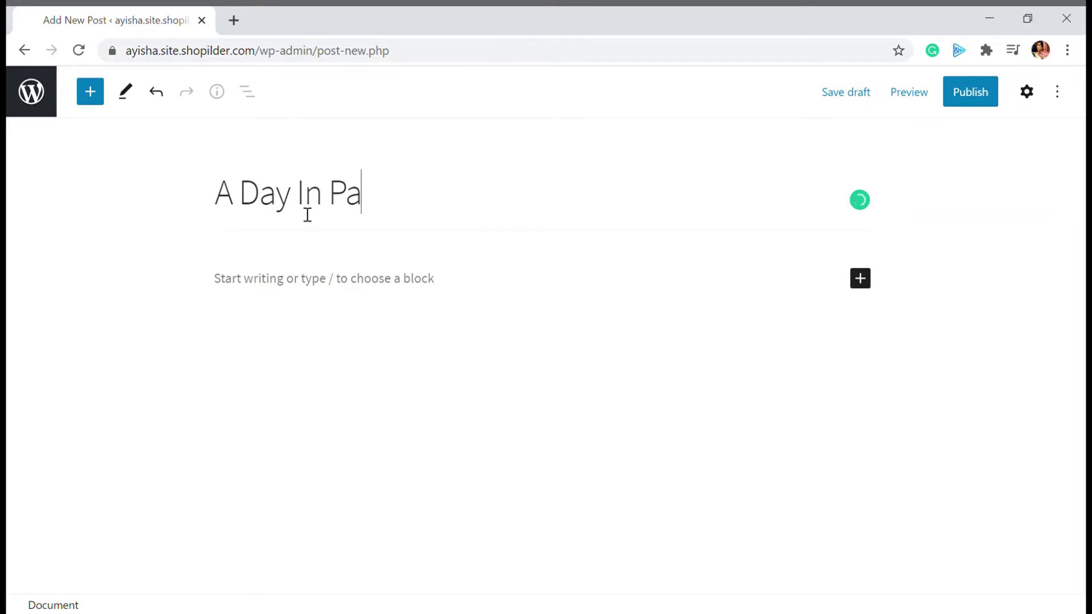
{"action": "type", "text": "ris"}
Step: Browse all available blocks and add a Gallery block to the body of the post
{"action": "left_click", "coordinate": [336, 277]}
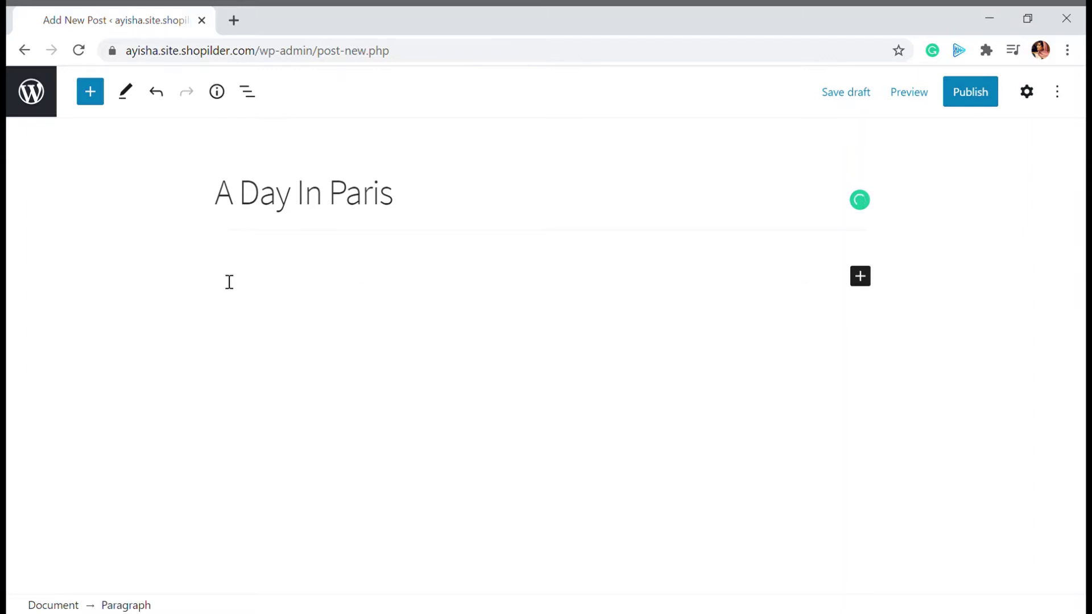
{"action": "left_click", "coordinate": [867, 280]}
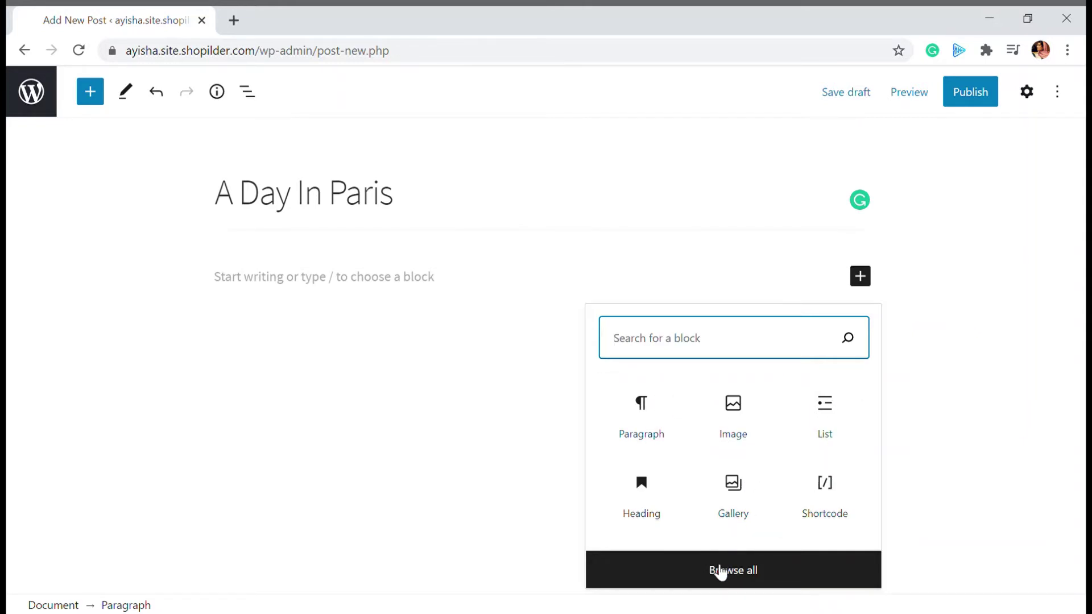
{"action": "left_click", "coordinate": [720, 570]}
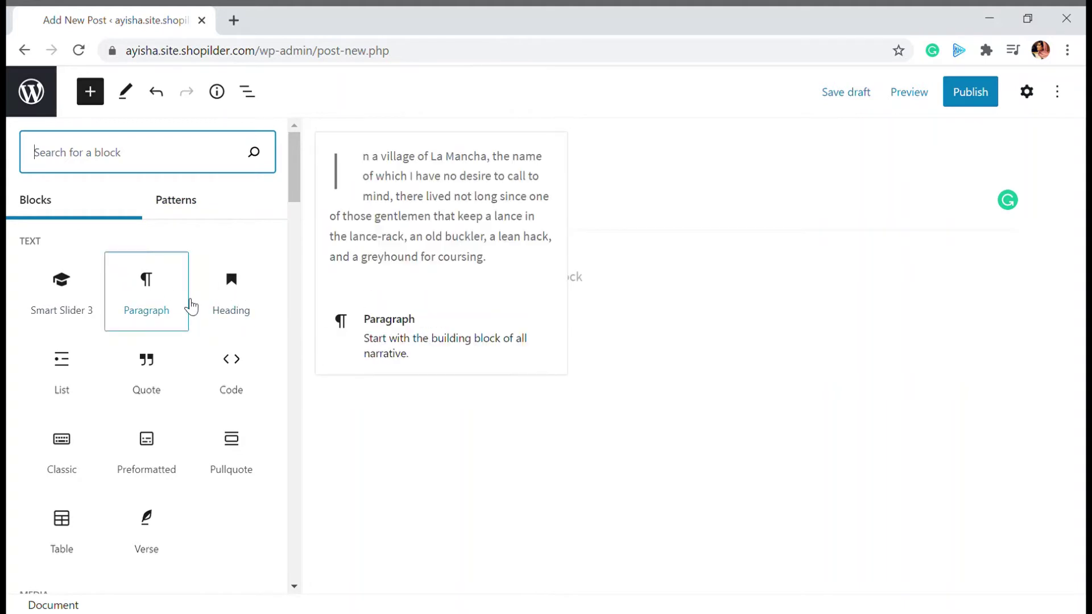
{"action": "scroll", "coordinate": [233, 347], "scroll_direction": "down", "scroll_amount": 3}
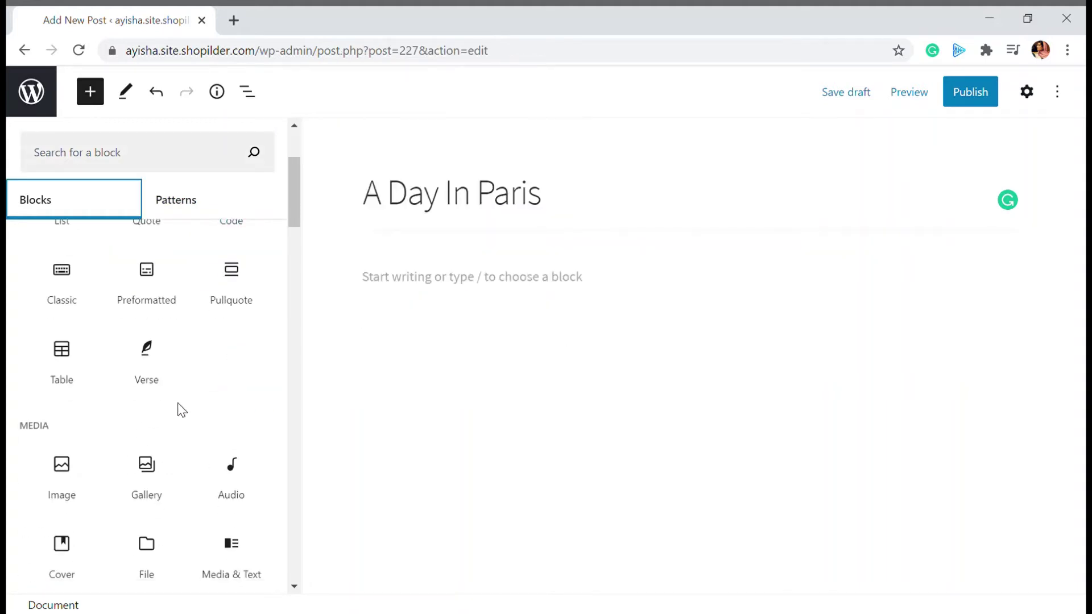
{"action": "scroll", "coordinate": [181, 410], "scroll_direction": "down", "scroll_amount": 3}
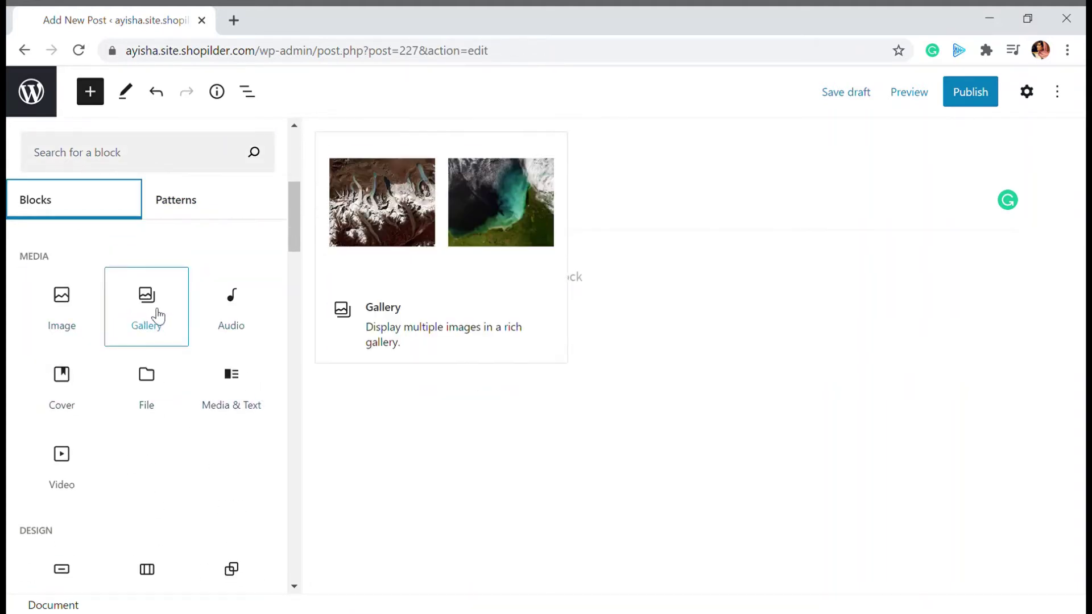
{"action": "scroll", "coordinate": [150, 317], "scroll_direction": "down", "scroll_amount": 2}
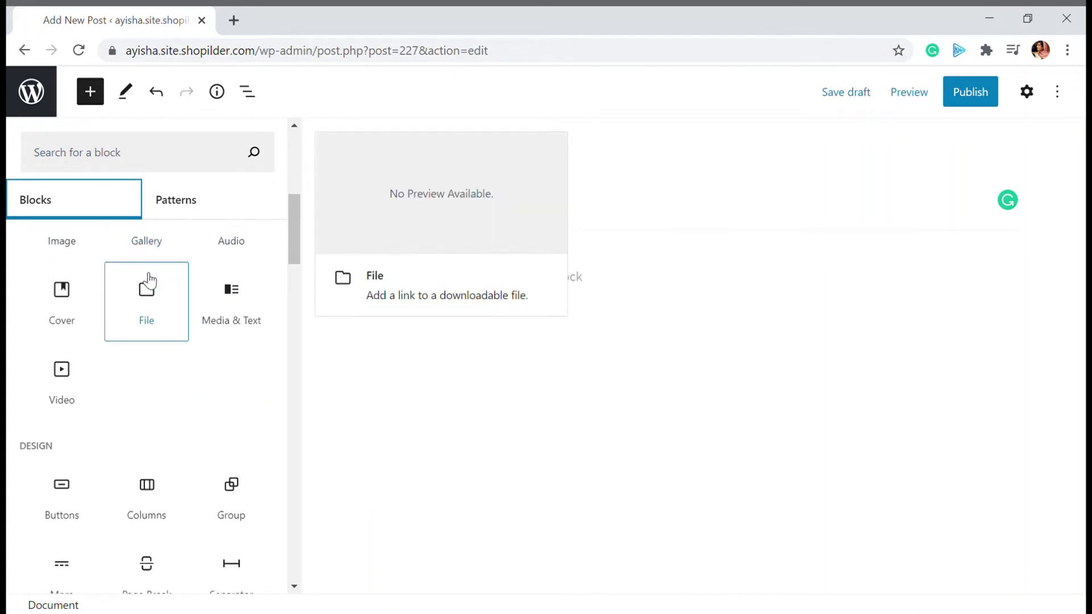
{"action": "left_click", "coordinate": [146, 239]}
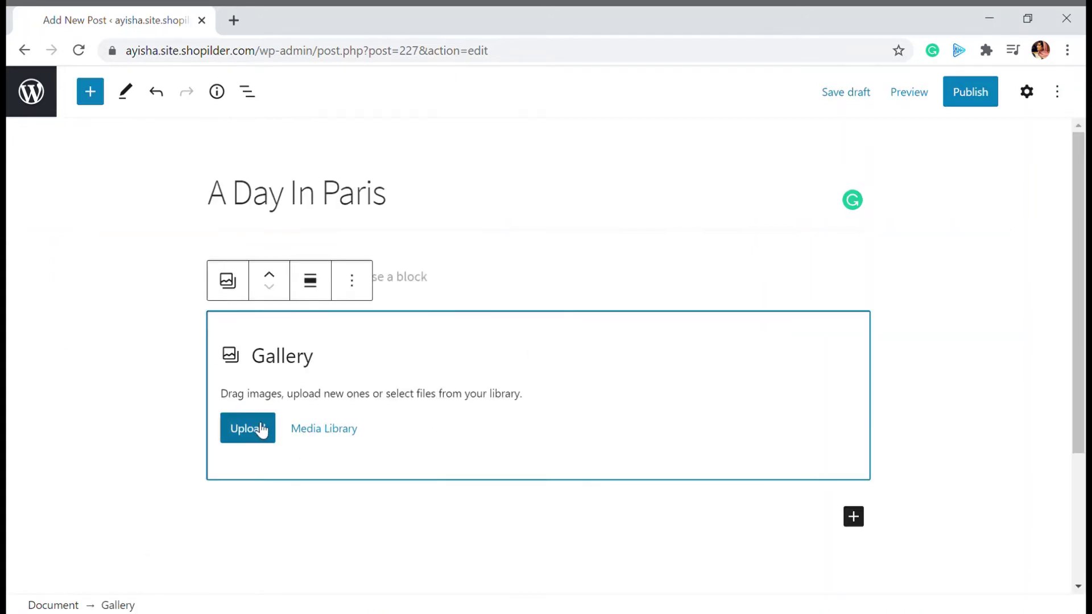
Step: Upload eight Paris photos from the computer as new images for the gallery
{"action": "left_click", "coordinate": [327, 434]}
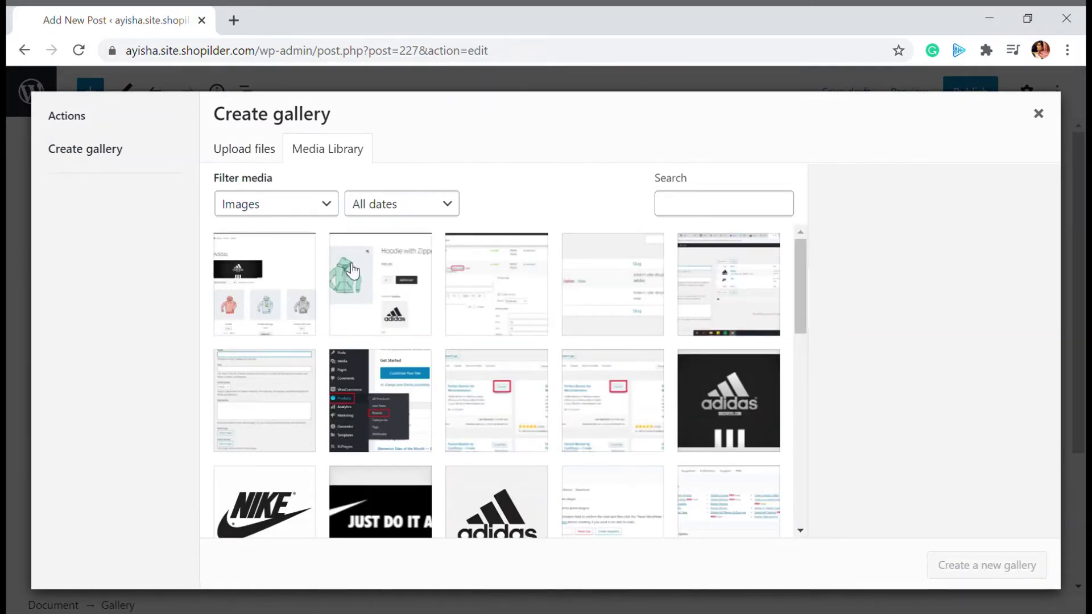
{"action": "left_click", "coordinate": [257, 156]}
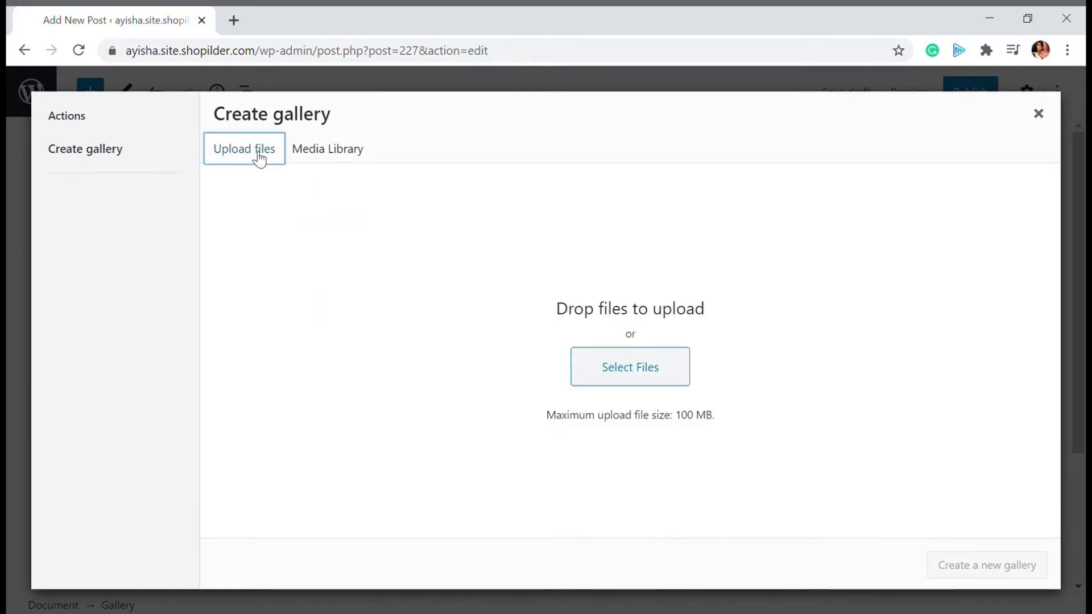
{"action": "left_click", "coordinate": [669, 382]}
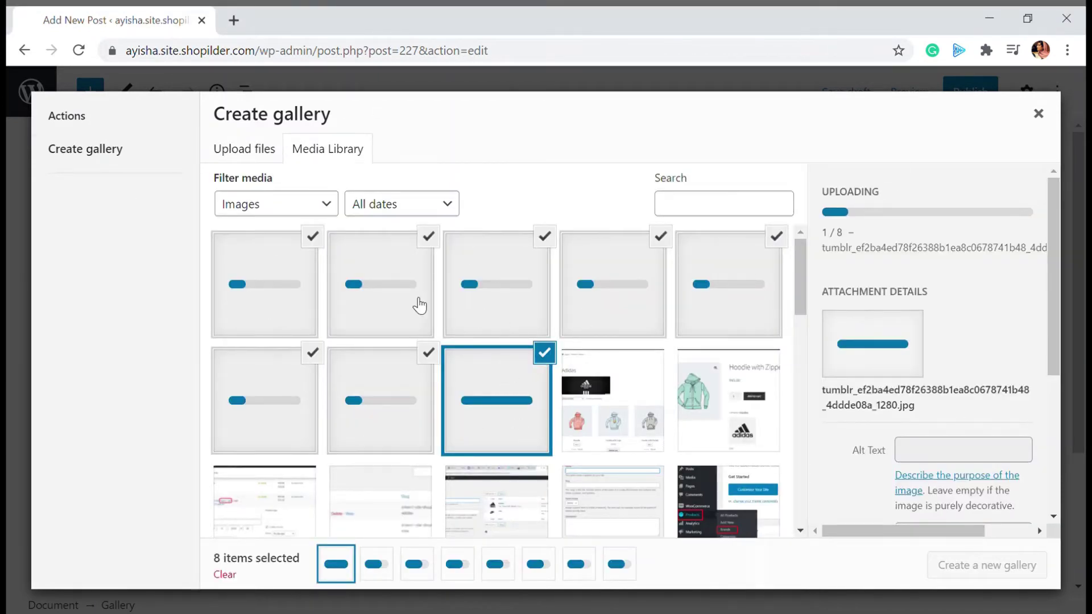
{"action": "scroll", "coordinate": [864, 313], "scroll_direction": "down", "scroll_amount": 5}
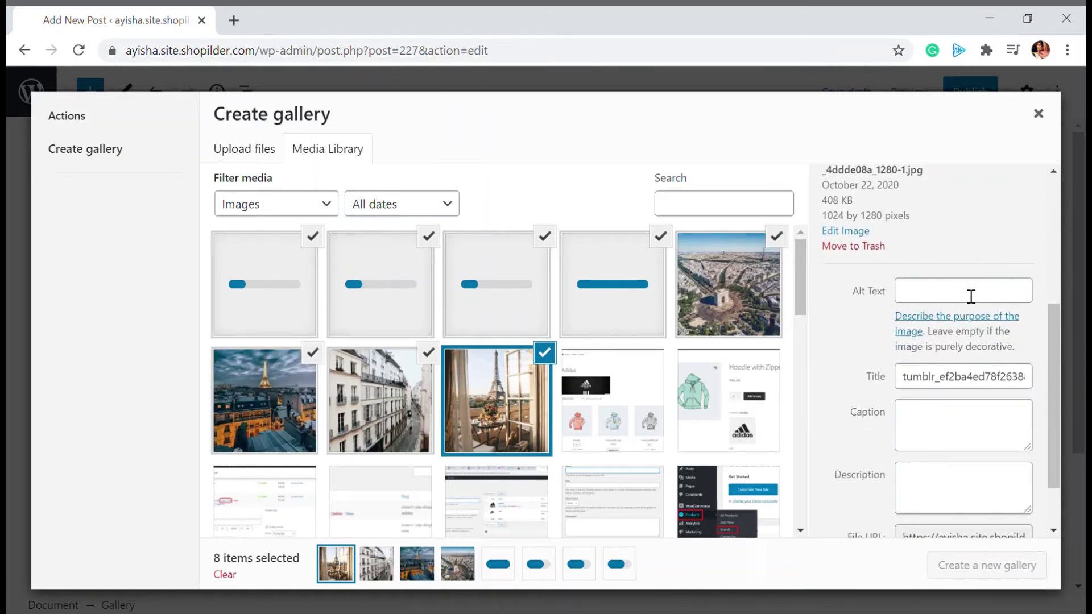
{"action": "left_click", "coordinate": [970, 296]}
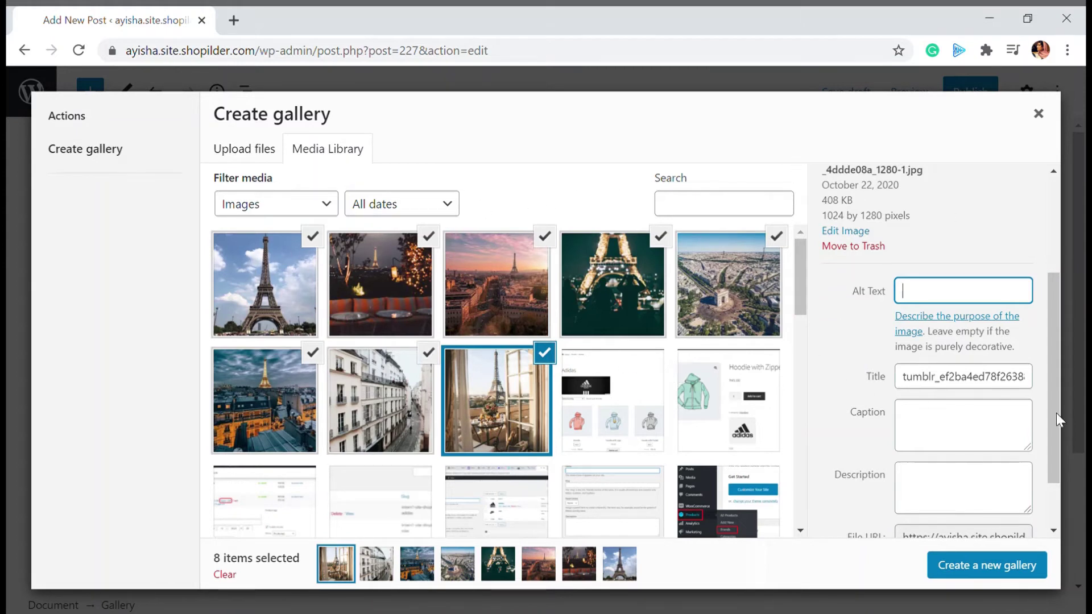
Step: Create a new gallery from the eight selected photos and insert it into the post
{"action": "left_click", "coordinate": [1000, 576]}
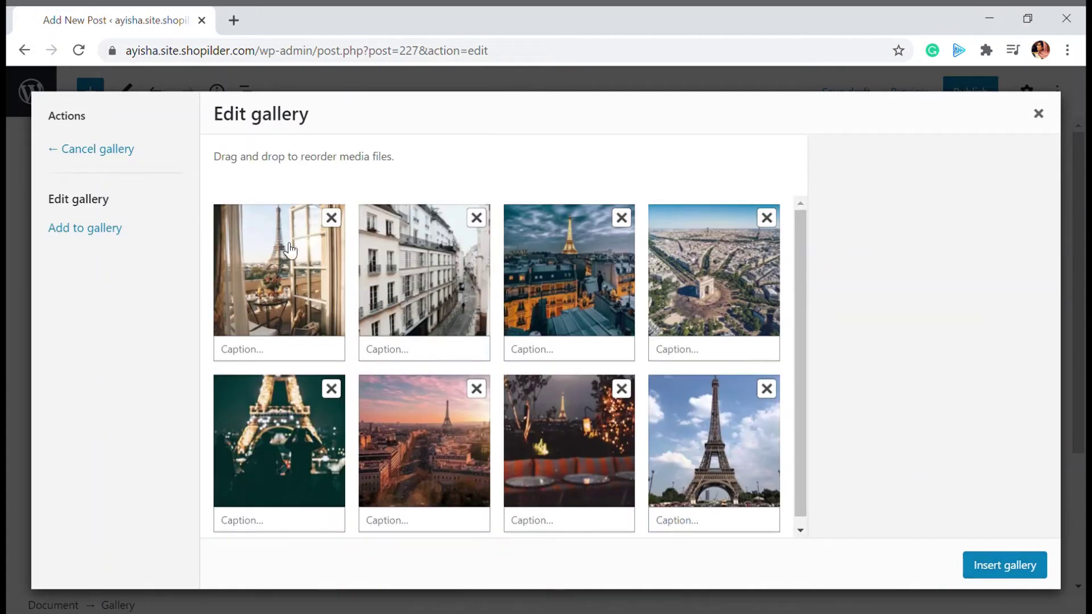
{"action": "scroll", "coordinate": [581, 364], "scroll_direction": "down", "scroll_amount": 1}
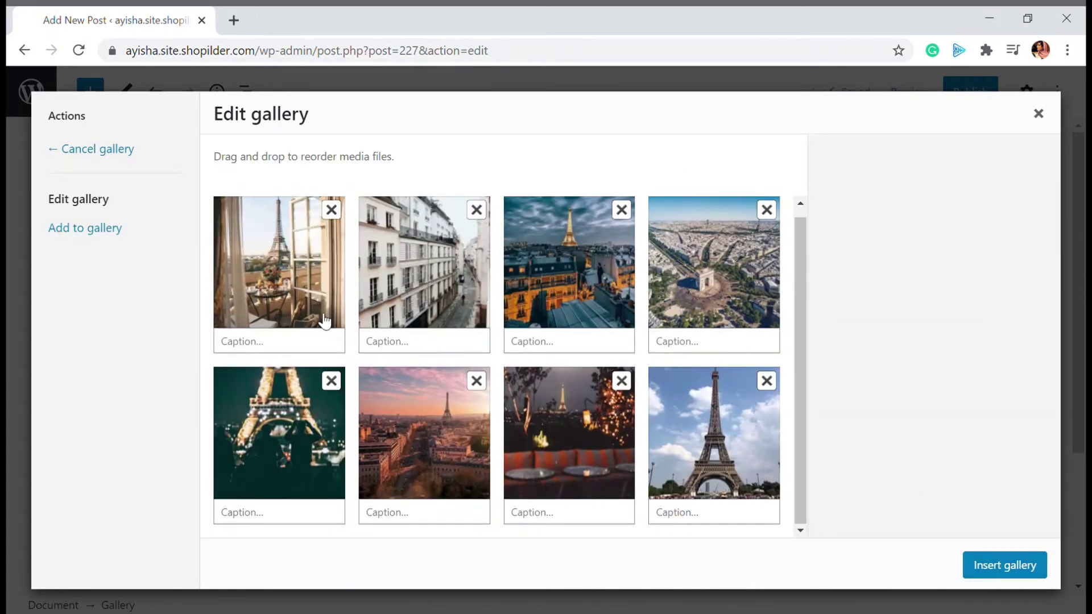
{"action": "left_click", "coordinate": [1038, 571]}
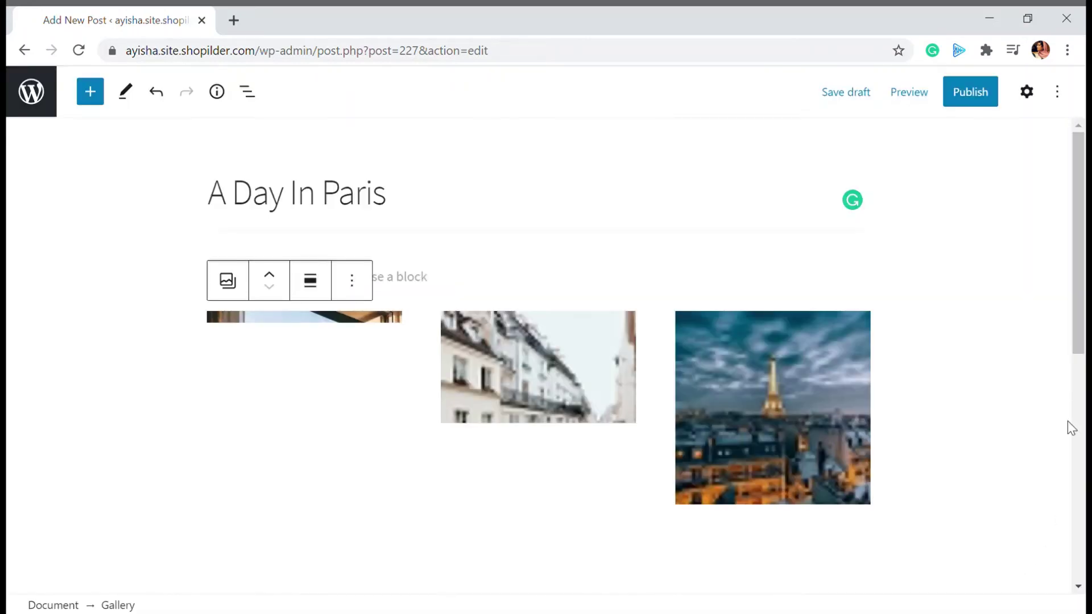
Step: Examine the layout of the gallery photos in the post from the first row to the last
{"action": "scroll", "coordinate": [477, 241], "scroll_direction": "down", "scroll_amount": 3}
{"action": "scroll", "coordinate": [483, 243], "scroll_direction": "down", "scroll_amount": 3}
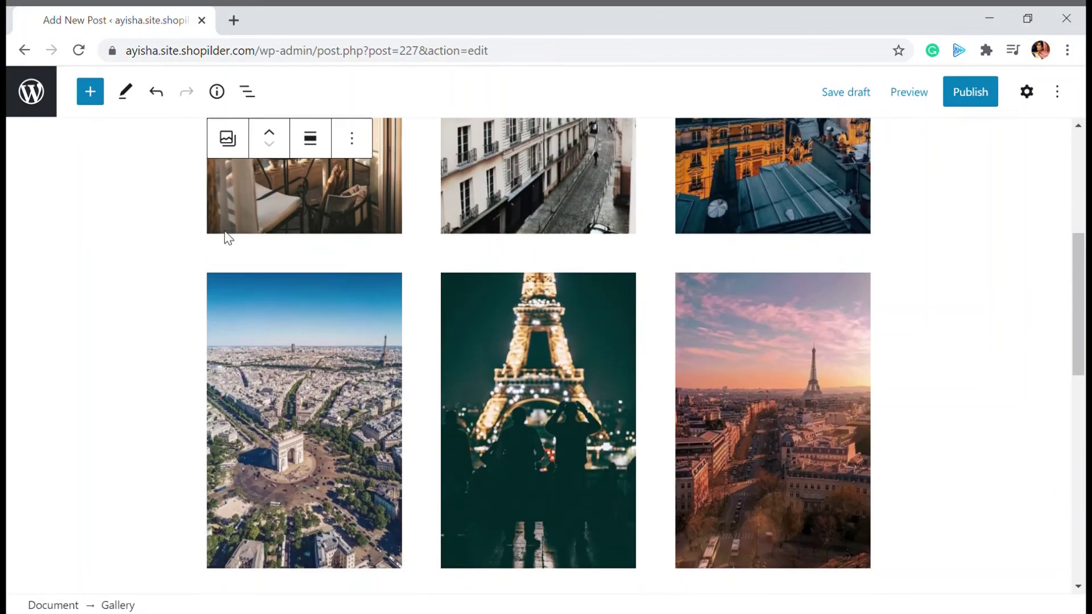
{"action": "scroll", "coordinate": [228, 237], "scroll_direction": "up", "scroll_amount": 4}
{"action": "scroll", "coordinate": [265, 326], "scroll_direction": "down", "scroll_amount": 9}
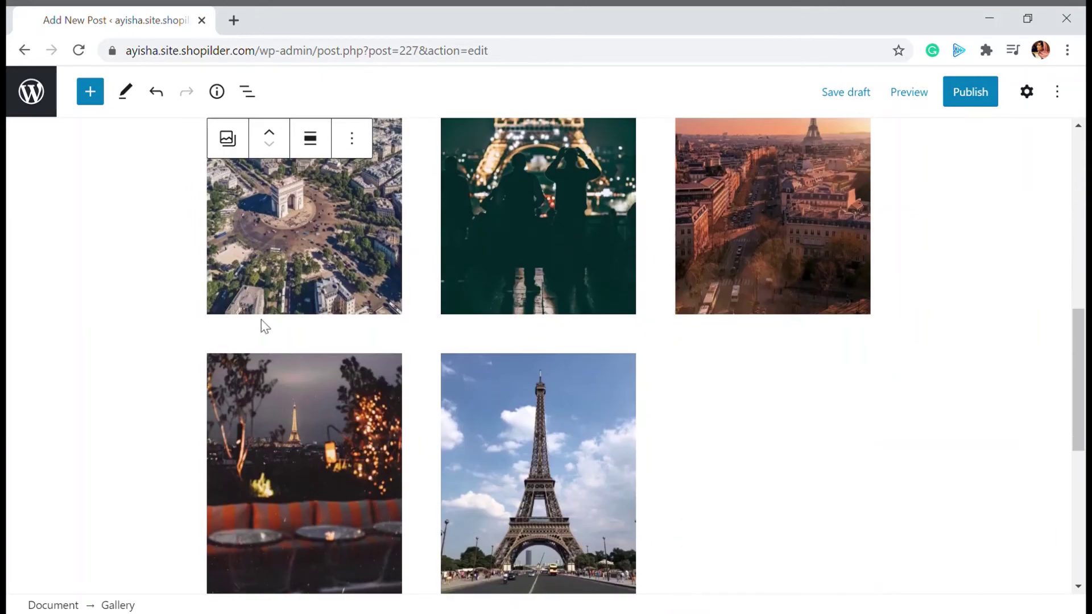
{"action": "scroll", "coordinate": [601, 333], "scroll_direction": "down", "scroll_amount": 3}
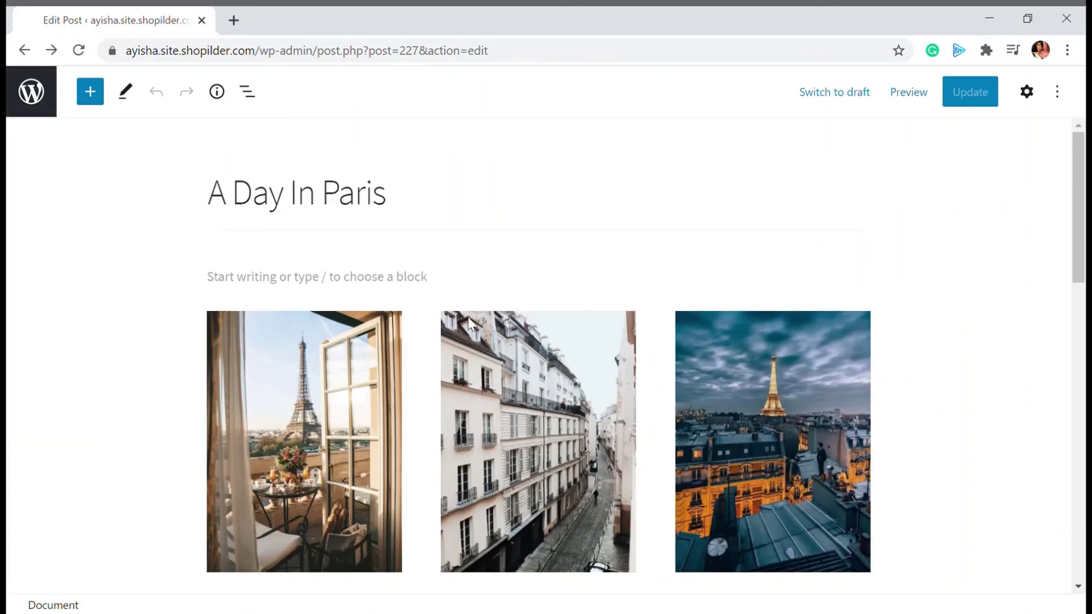
{"action": "scroll", "coordinate": [514, 332], "scroll_direction": "down", "scroll_amount": 3}
{"action": "scroll", "coordinate": [479, 408], "scroll_direction": "down", "scroll_amount": 3}
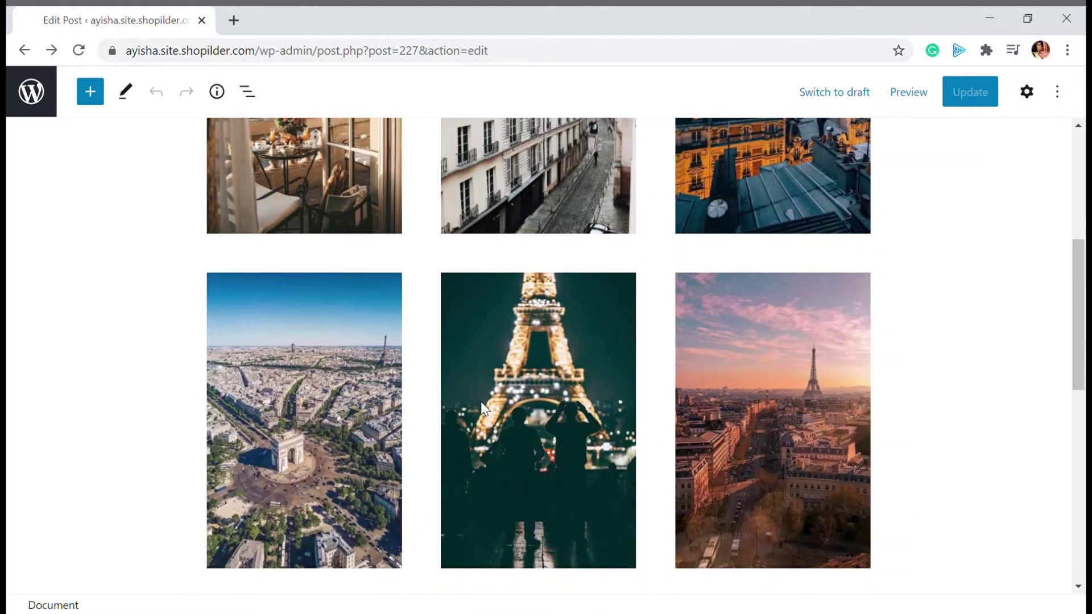
{"action": "scroll", "coordinate": [343, 273], "scroll_direction": "up", "scroll_amount": 3}
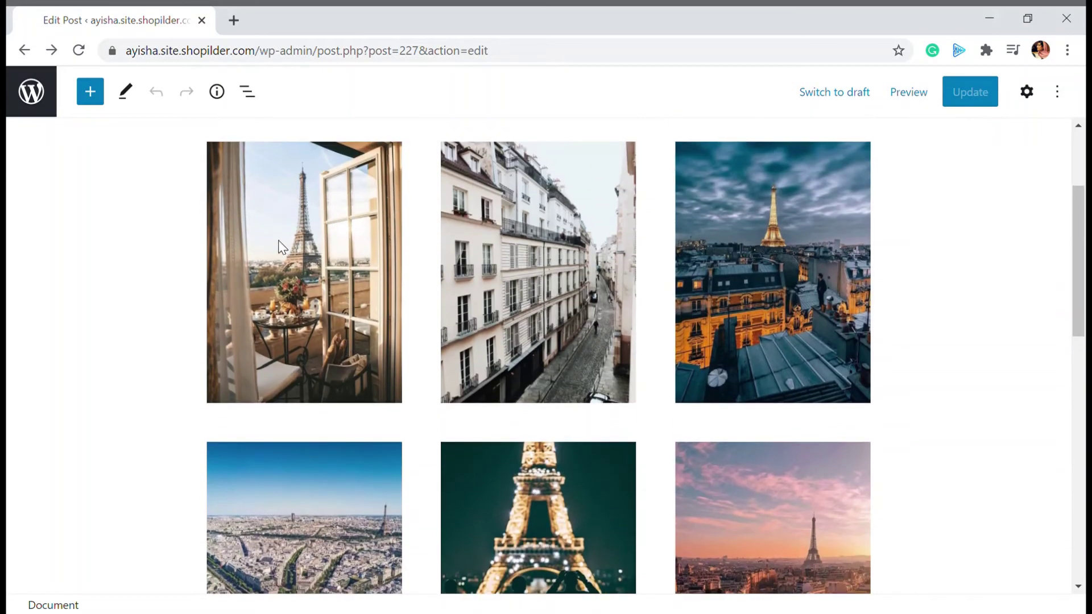
Step: Add a Classic block below the existing gallery, show its block settings, and place the cursor in its editing area
{"action": "scroll", "coordinate": [295, 476], "scroll_direction": "down", "scroll_amount": 3}
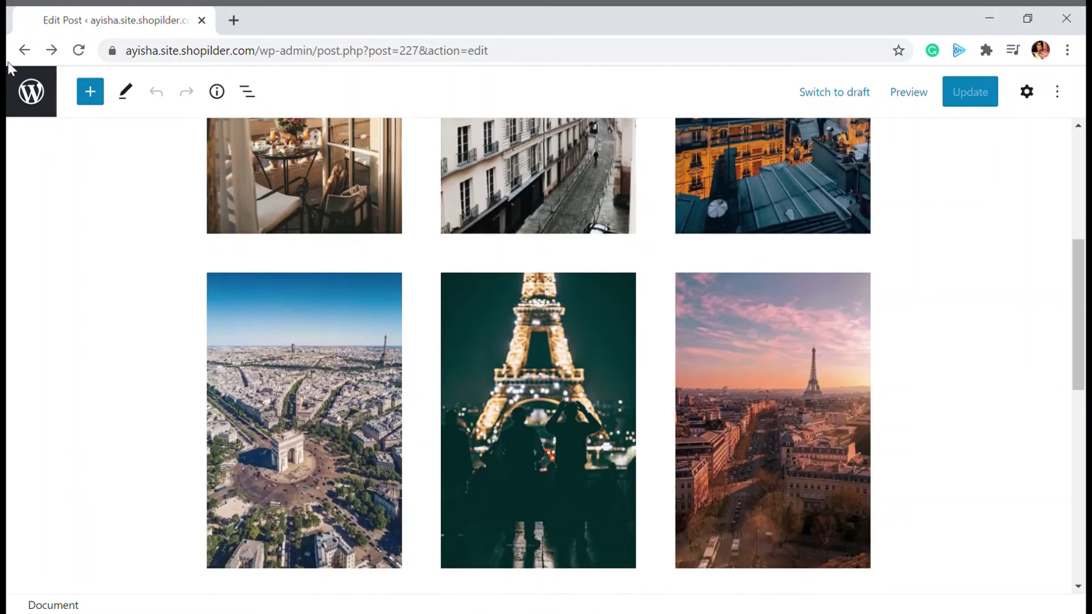
{"action": "left_click", "coordinate": [96, 97]}
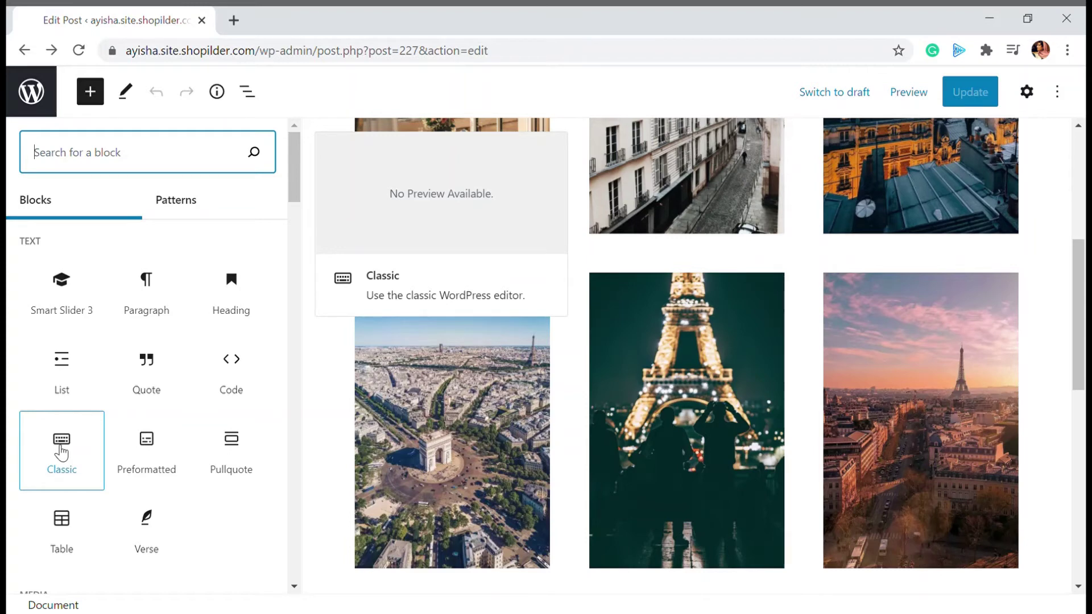
{"action": "left_click", "coordinate": [61, 452]}
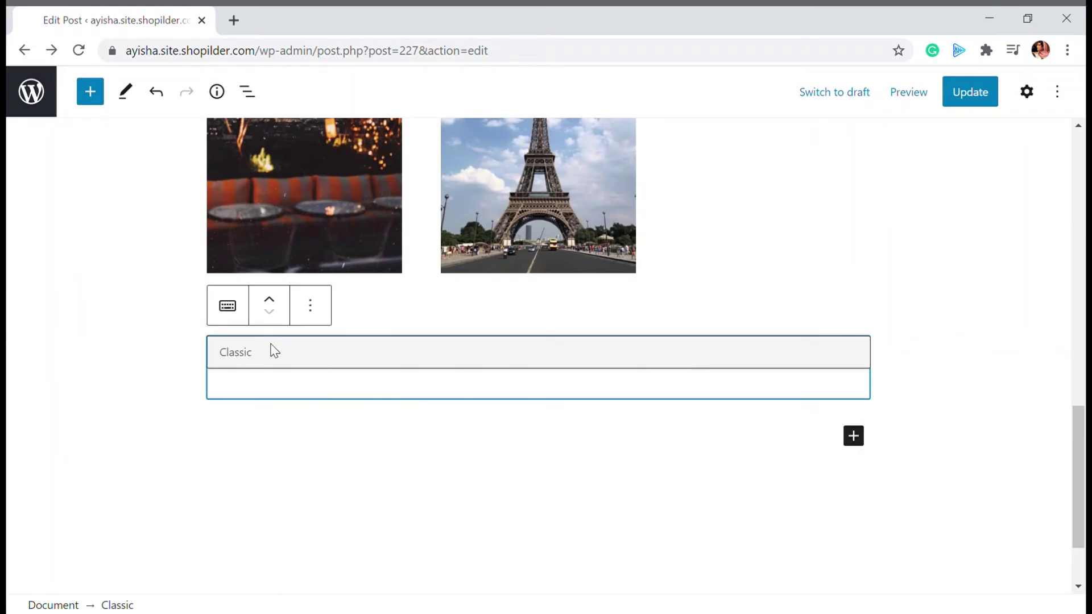
{"action": "left_click", "coordinate": [309, 310]}
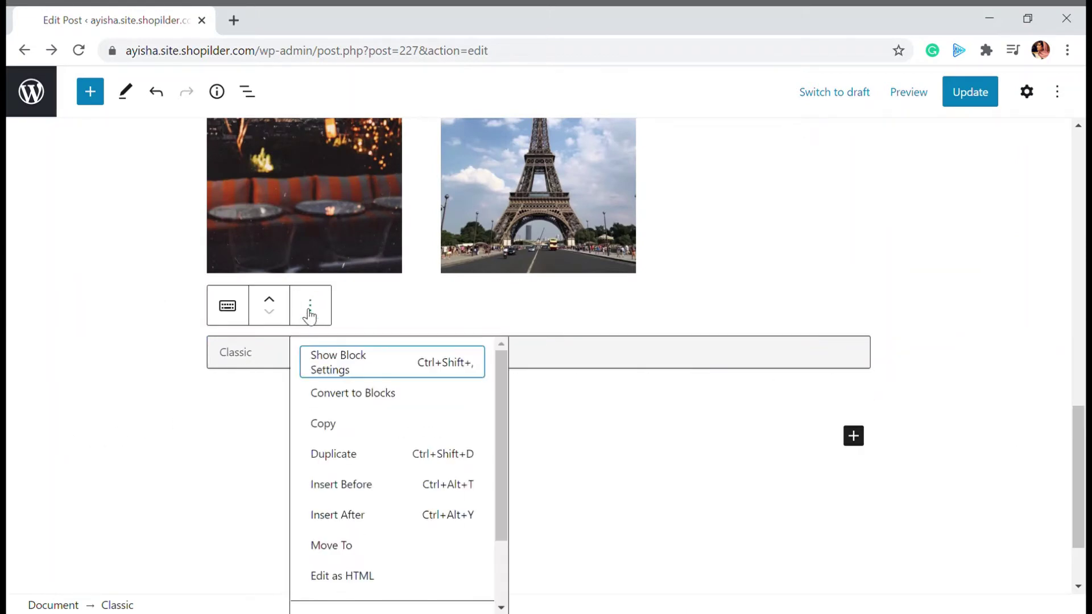
{"action": "left_click", "coordinate": [351, 366]}
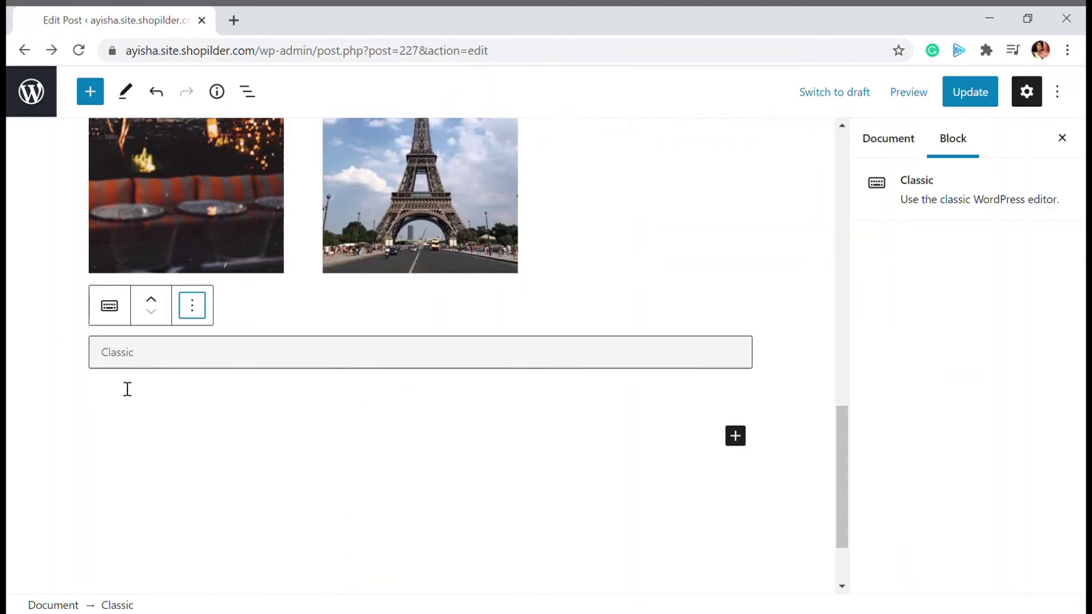
{"action": "left_click", "coordinate": [734, 436]}
{"action": "left_click", "coordinate": [282, 357]}
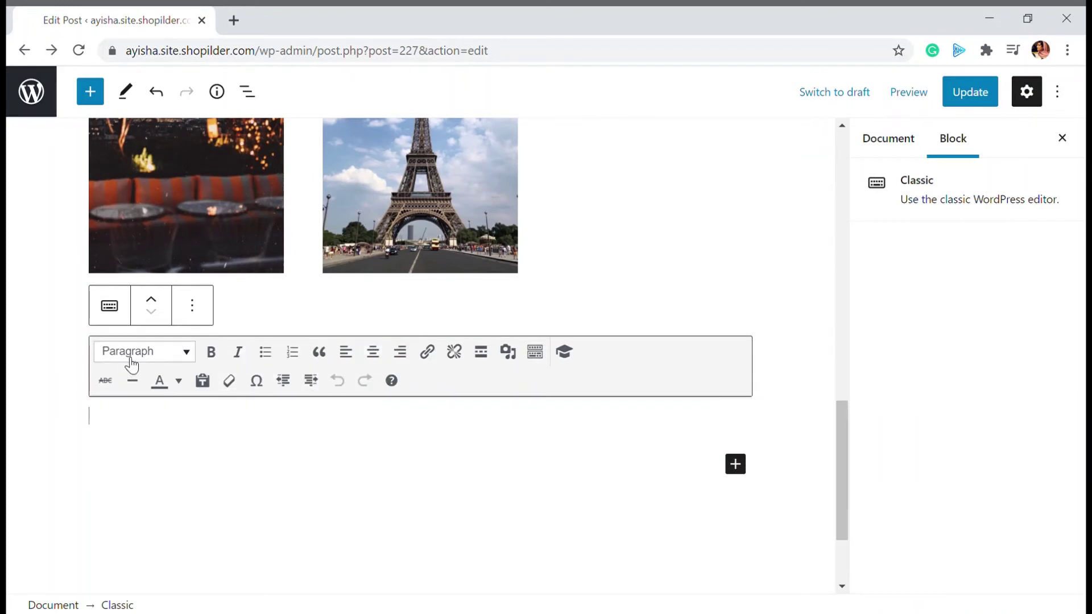
Step: Open the media library from the Classic block and start a gallery with the pink sunset skyline photo selected
{"action": "left_click", "coordinate": [508, 354]}
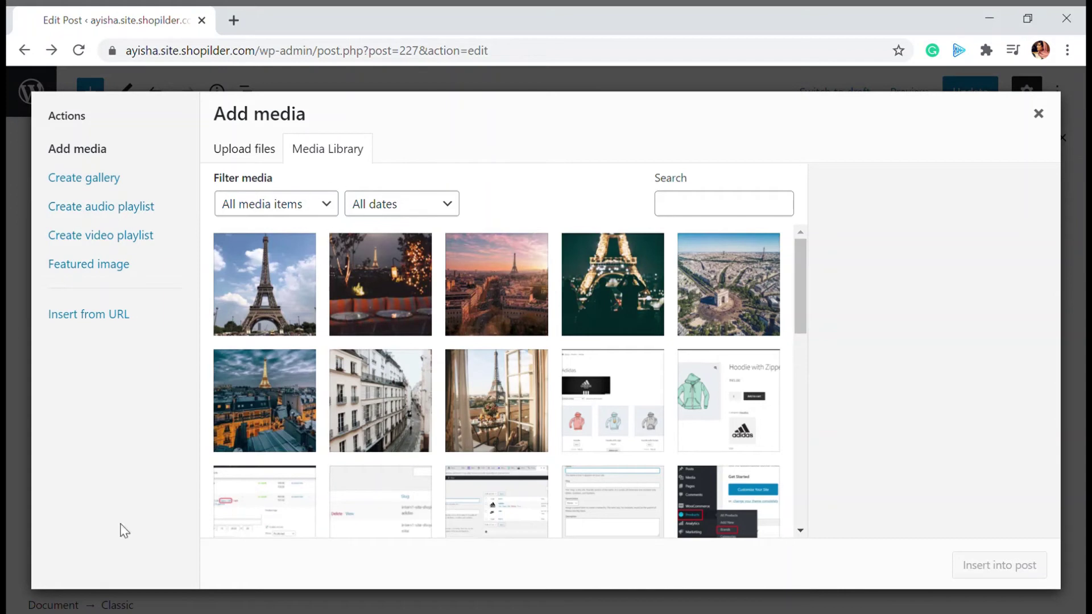
{"action": "left_click", "coordinate": [302, 274]}
{"action": "left_click", "coordinate": [408, 257]}
{"action": "left_click", "coordinate": [525, 270]}
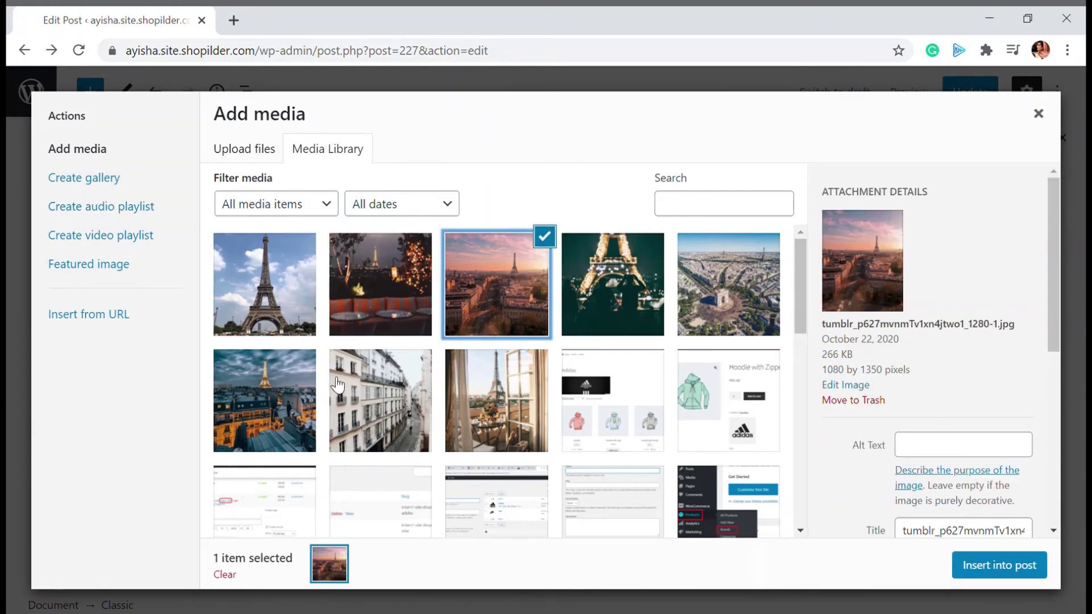
{"action": "left_click", "coordinate": [98, 183]}
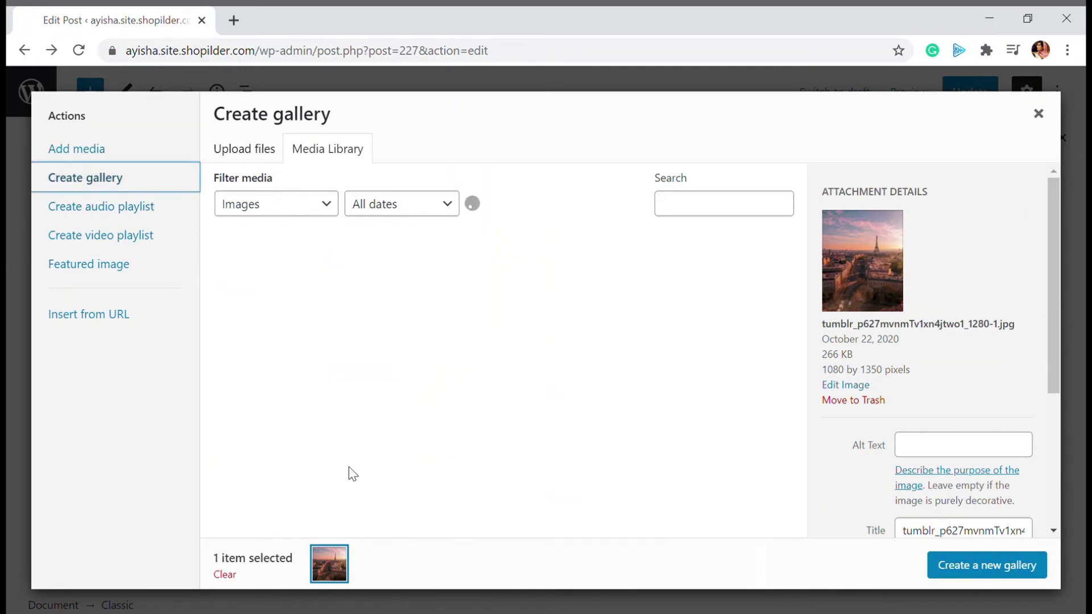
Step: Add the other seven Paris photos to the selection and create a new gallery from all eight
{"action": "left_click", "coordinate": [292, 300]}
{"action": "left_click", "coordinate": [380, 282]}
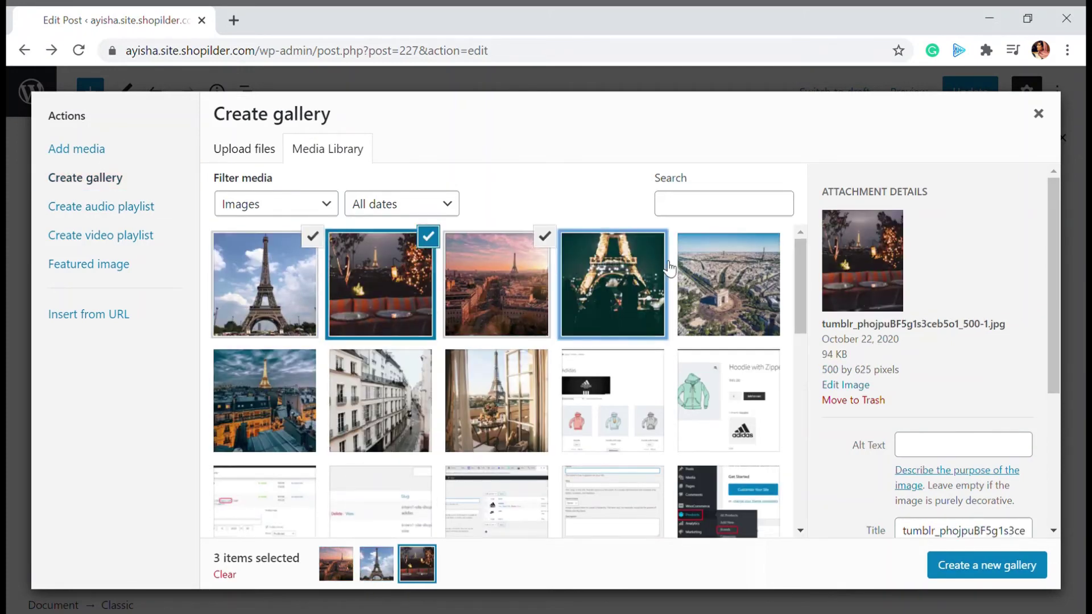
{"action": "left_click", "coordinate": [662, 268]}
{"action": "left_click", "coordinate": [731, 278]}
{"action": "left_click", "coordinate": [278, 387]}
{"action": "left_click", "coordinate": [386, 392]}
{"action": "left_click", "coordinate": [498, 398]}
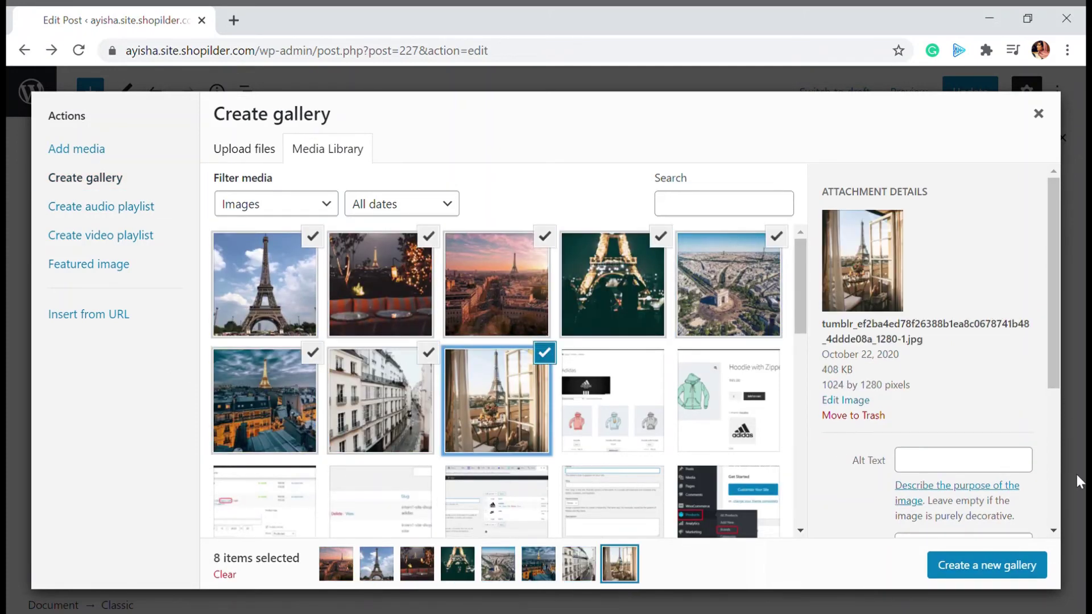
{"action": "left_click", "coordinate": [997, 574]}
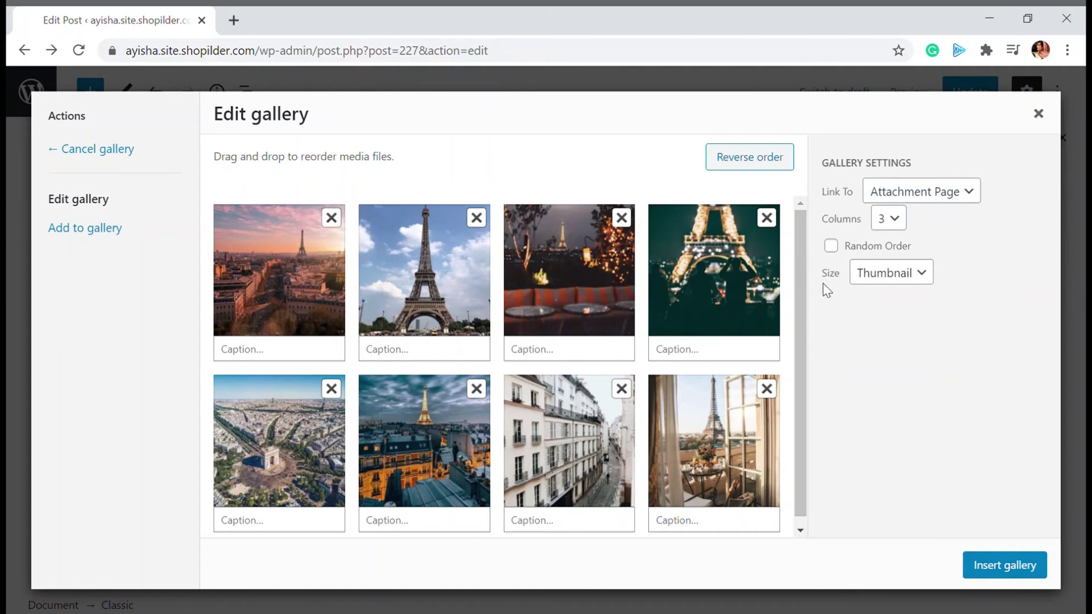
Step: Set the gallery to 5 columns with Attachment Page links and Thumbnail size, and insert it into the Classic block
{"action": "left_click", "coordinate": [966, 203]}
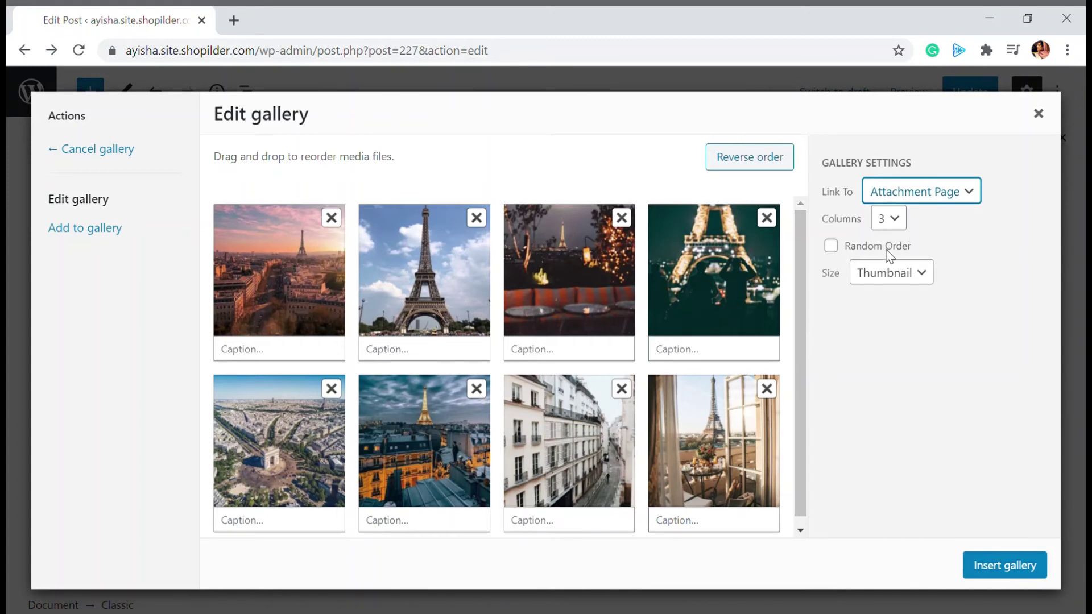
{"action": "left_click", "coordinate": [905, 219]}
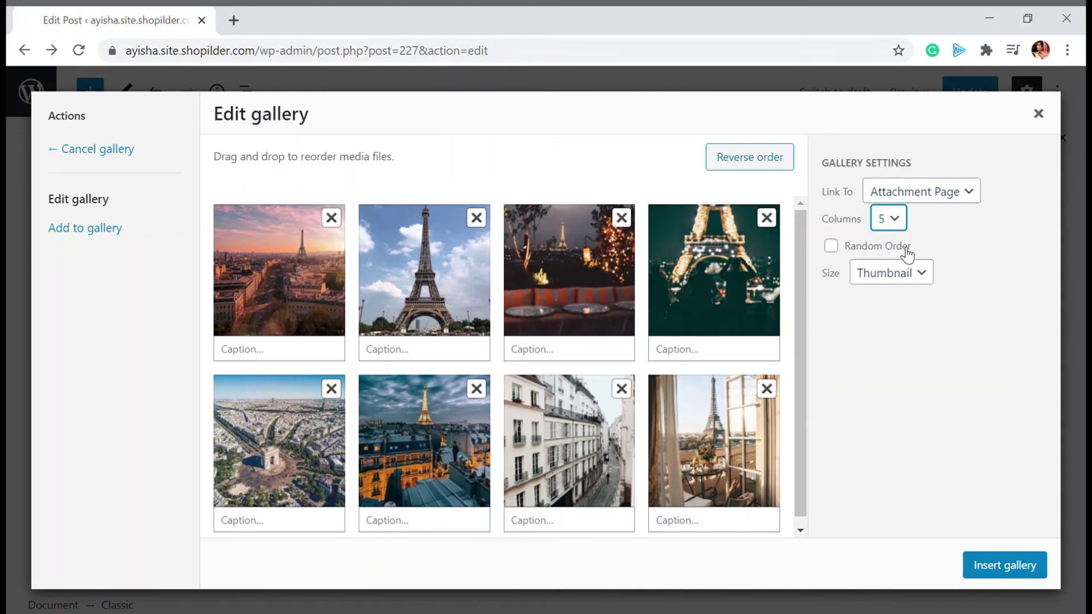
{"action": "left_click", "coordinate": [901, 279]}
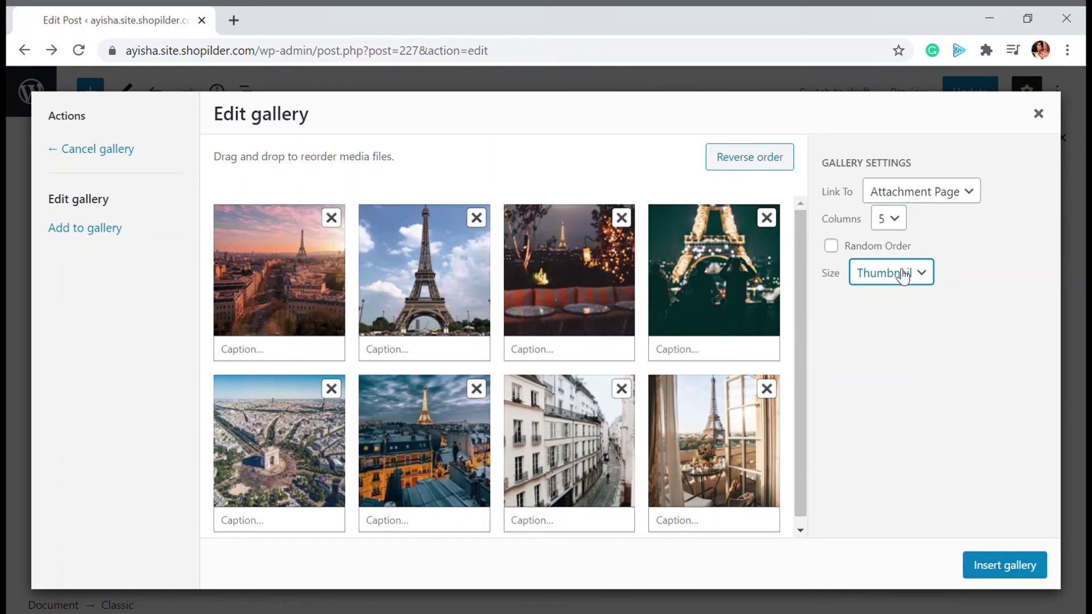
{"action": "left_click", "coordinate": [903, 277]}
{"action": "left_click", "coordinate": [903, 275]}
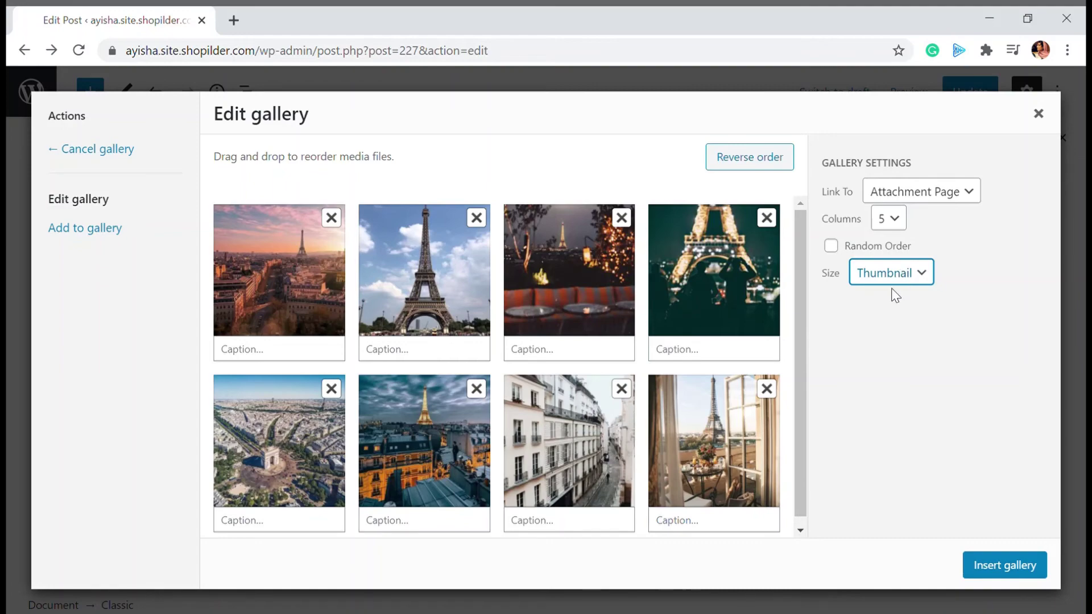
{"action": "left_click", "coordinate": [1017, 569]}
Step: Remove the original Gallery block located between the post title and the new five-column gallery
{"action": "scroll", "coordinate": [435, 374], "scroll_direction": "up", "scroll_amount": 14}
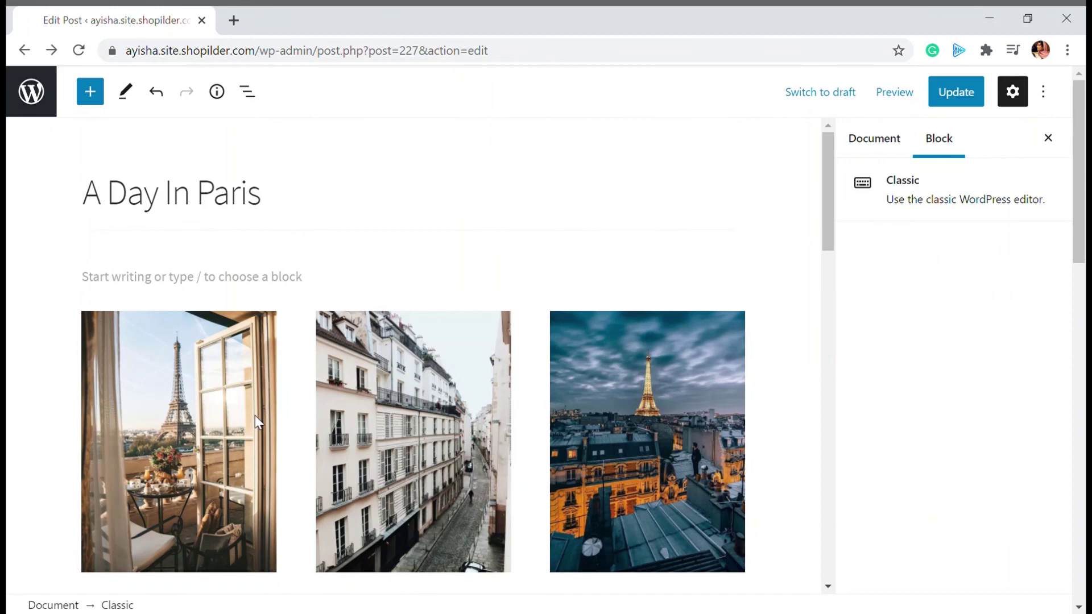
{"action": "left_click", "coordinate": [254, 421]}
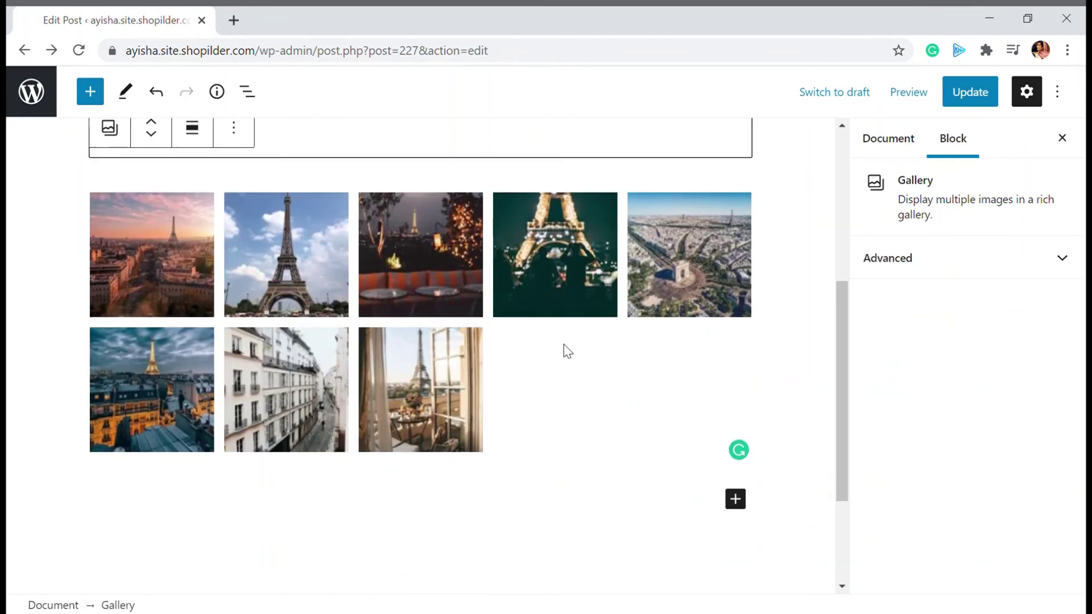
{"action": "scroll", "coordinate": [567, 351], "scroll_direction": "up", "scroll_amount": 2}
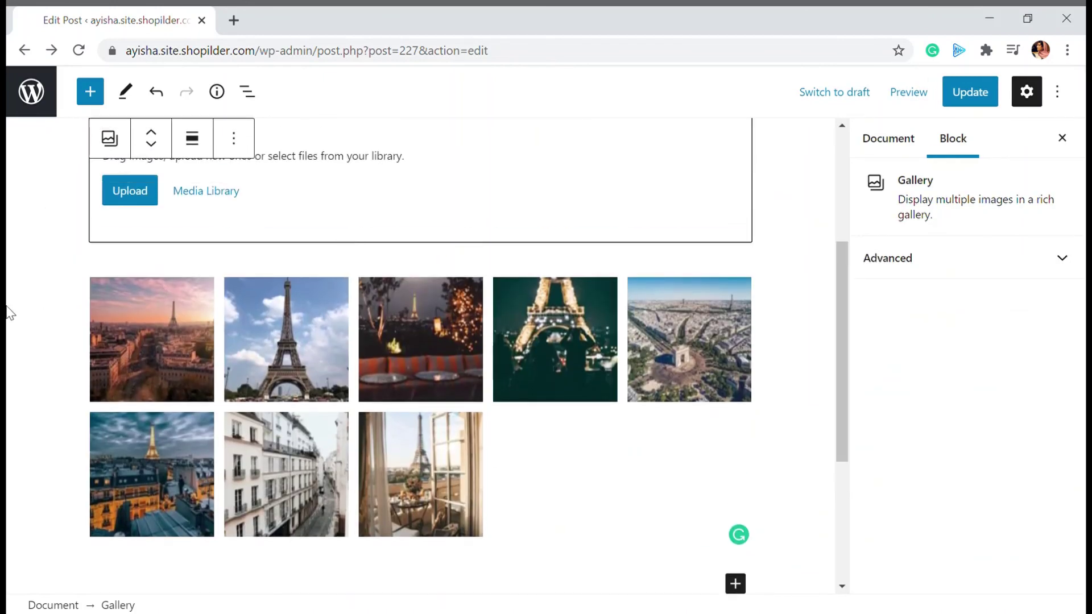
{"action": "scroll", "coordinate": [622, 287], "scroll_direction": "up", "scroll_amount": 4}
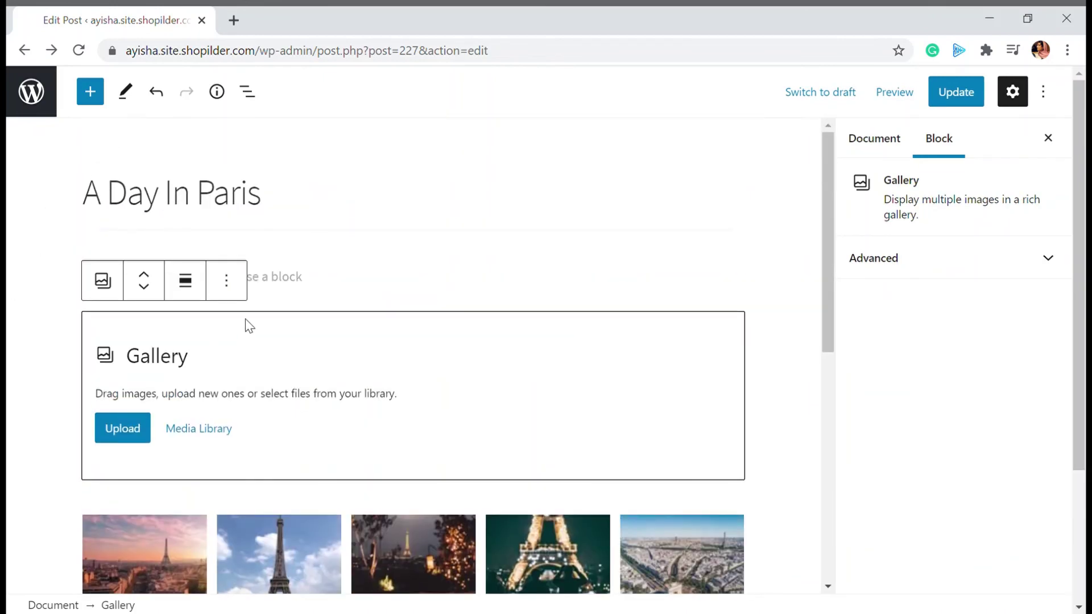
{"action": "left_click", "coordinate": [244, 294]}
{"action": "scroll", "coordinate": [270, 541], "scroll_direction": "down", "scroll_amount": 1}
{"action": "left_click", "coordinate": [262, 586]}
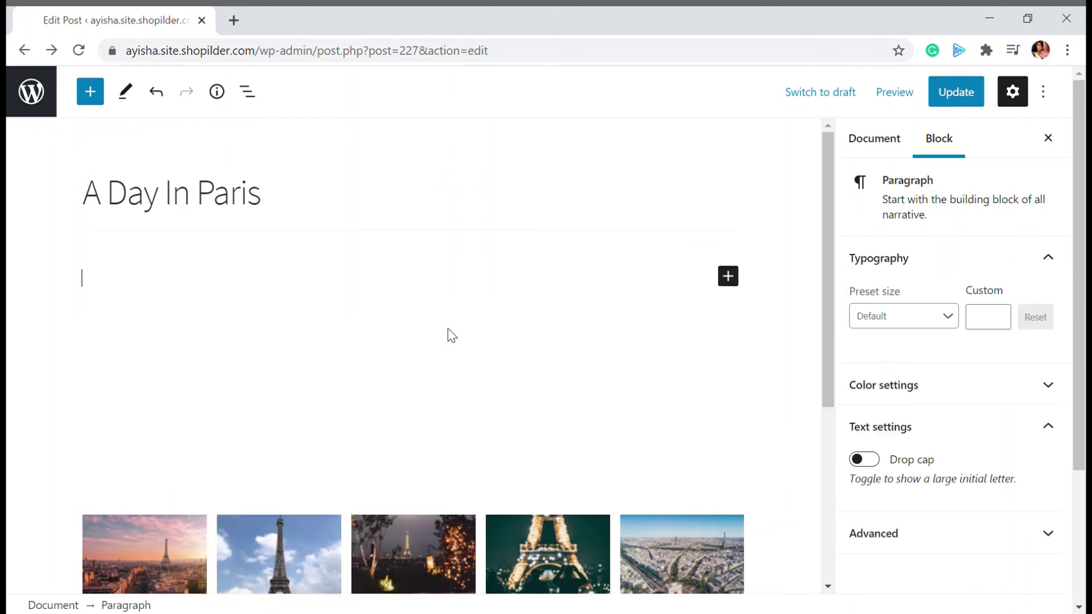
Step: Edit the Classic block's gallery to use Full Size images and update it
{"action": "scroll", "coordinate": [452, 335], "scroll_direction": "down", "scroll_amount": 6}
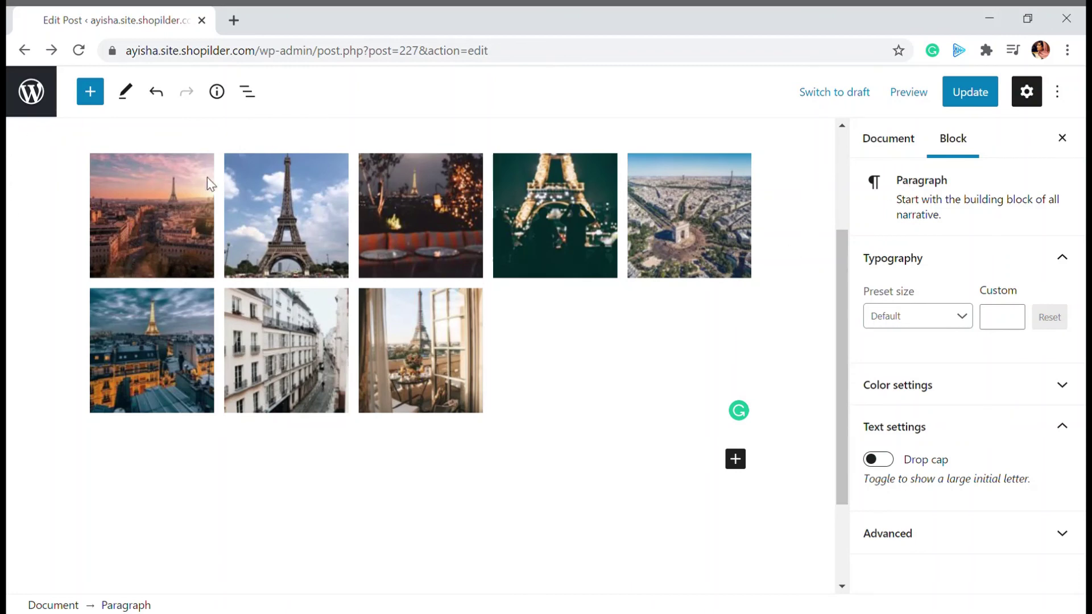
{"action": "left_click", "coordinate": [426, 277]}
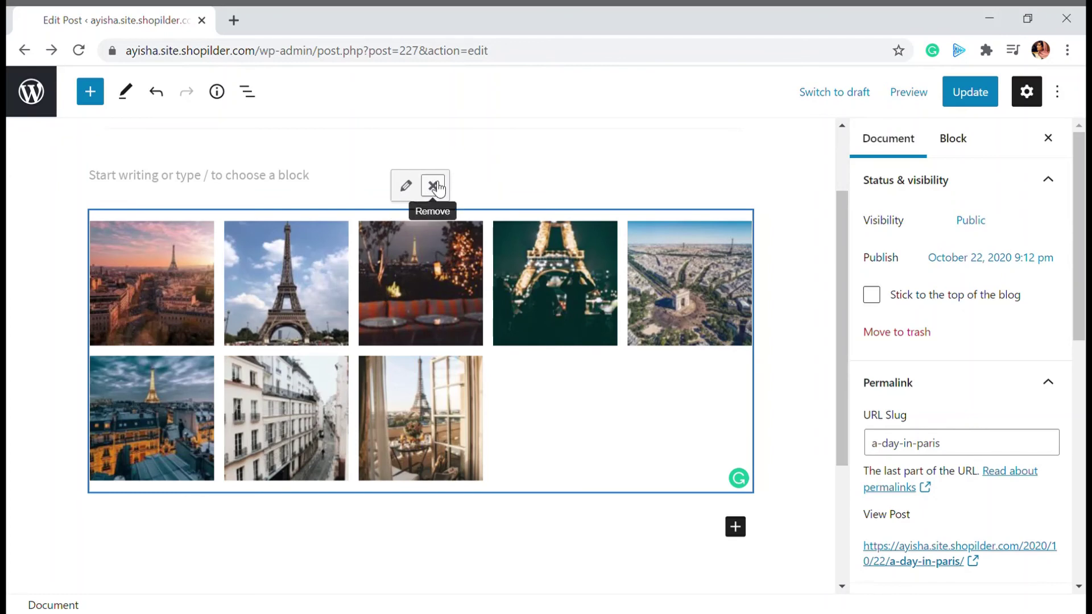
{"action": "left_click", "coordinate": [406, 187]}
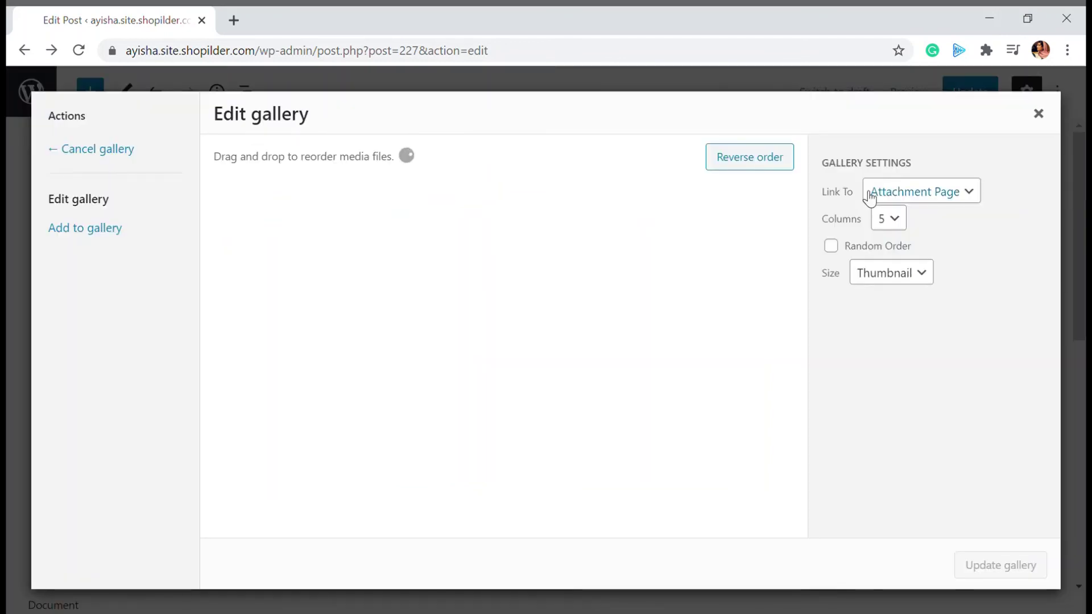
{"action": "left_click", "coordinate": [919, 274]}
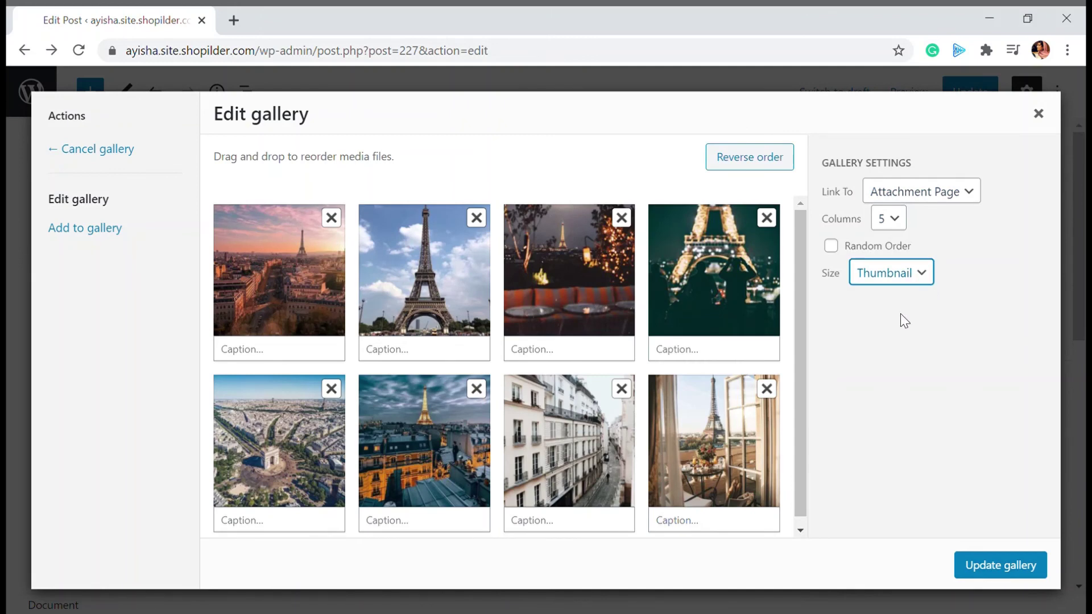
{"action": "left_click", "coordinate": [898, 349]}
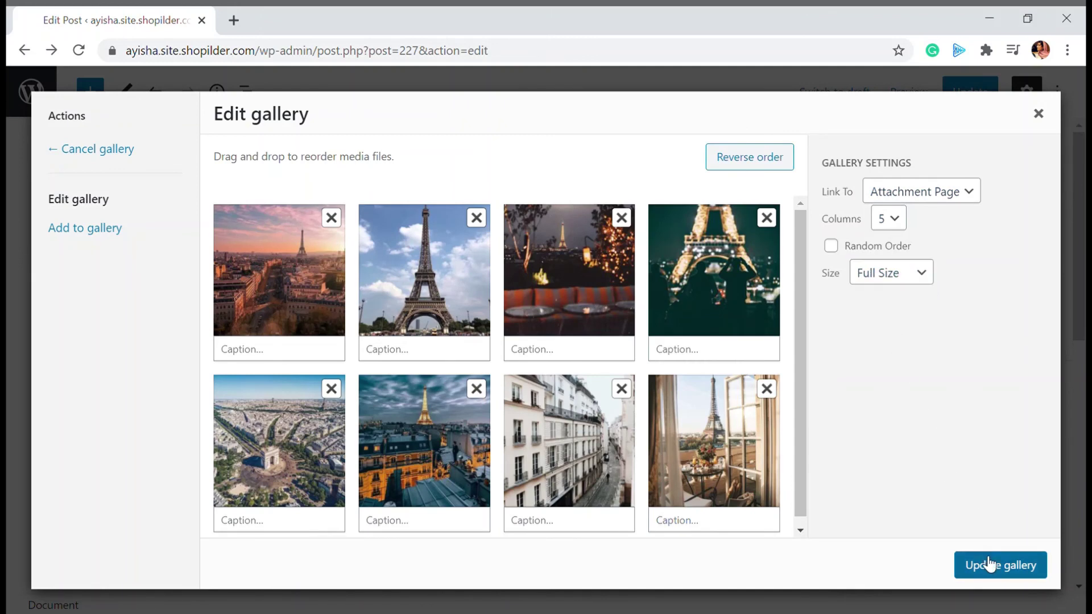
{"action": "left_click", "coordinate": [987, 564]}
Step: Examine the layout of the updated five-column gallery in the post and glance at the available blocks
{"action": "scroll", "coordinate": [609, 306], "scroll_direction": "down", "scroll_amount": 2}
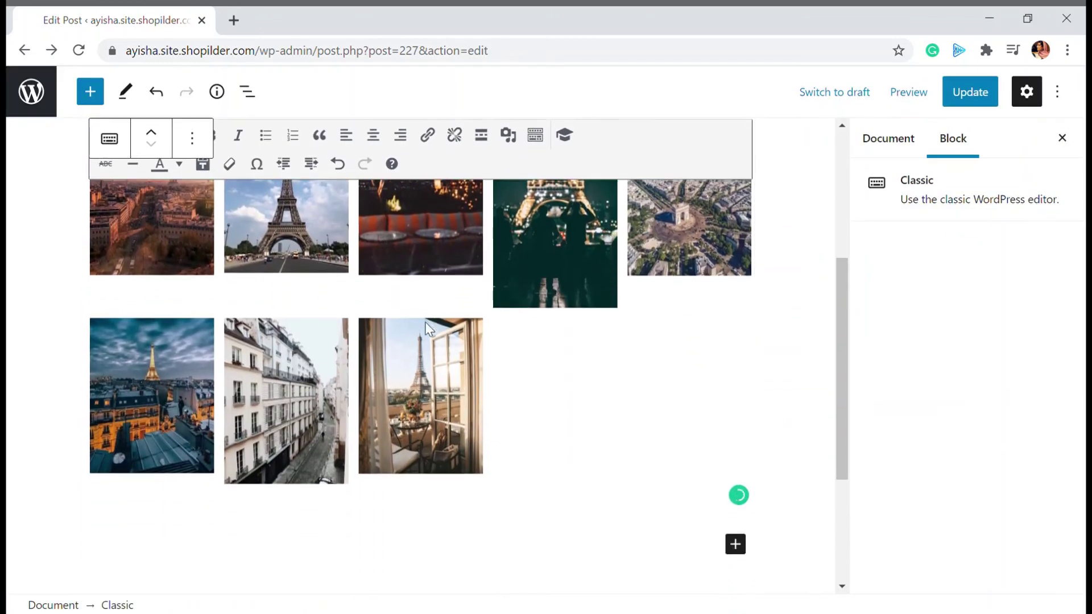
{"action": "scroll", "coordinate": [138, 364], "scroll_direction": "down", "scroll_amount": 3}
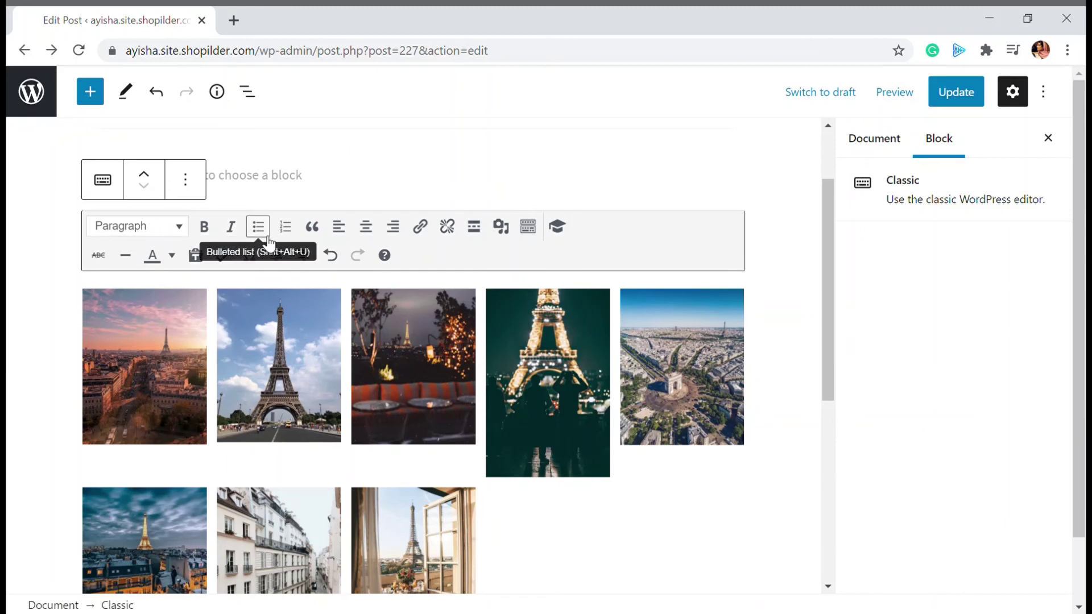
{"action": "left_click", "coordinate": [91, 98]}
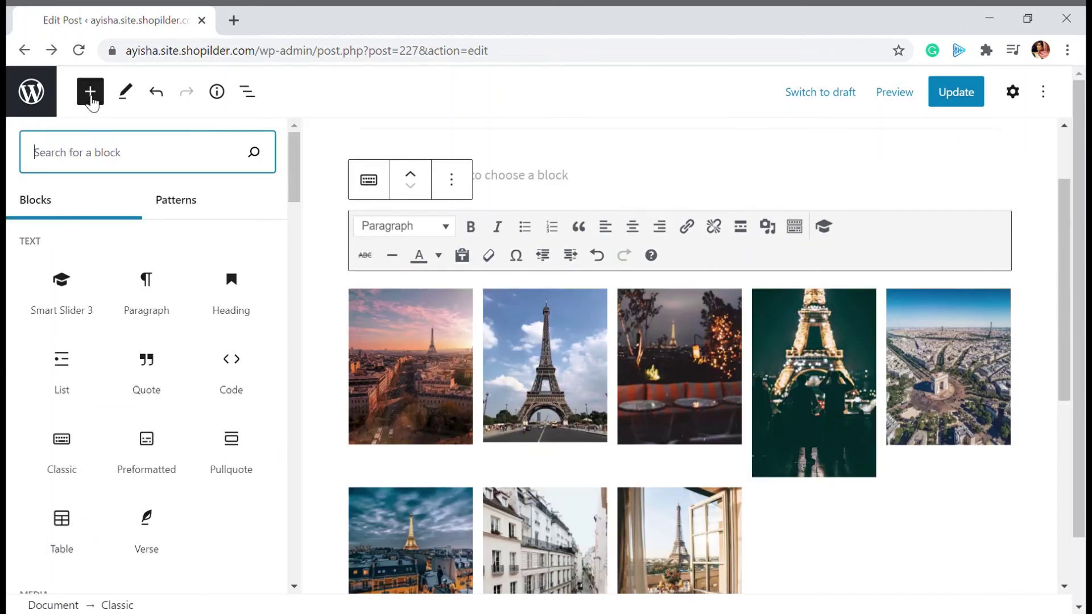
{"action": "left_click", "coordinate": [91, 97]}
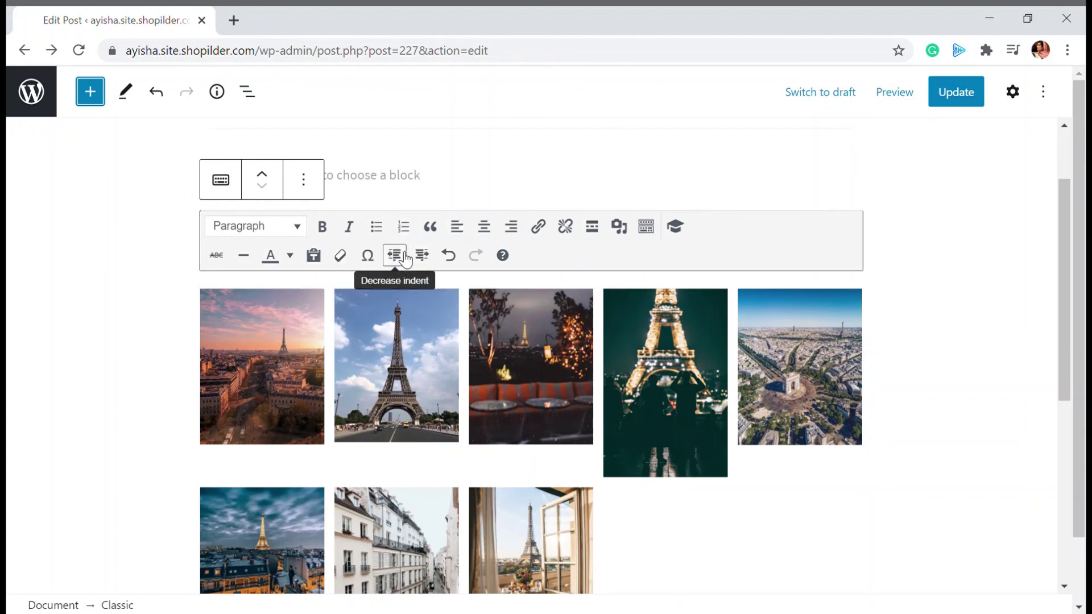
{"action": "scroll", "coordinate": [596, 241], "scroll_direction": "up", "scroll_amount": 2}
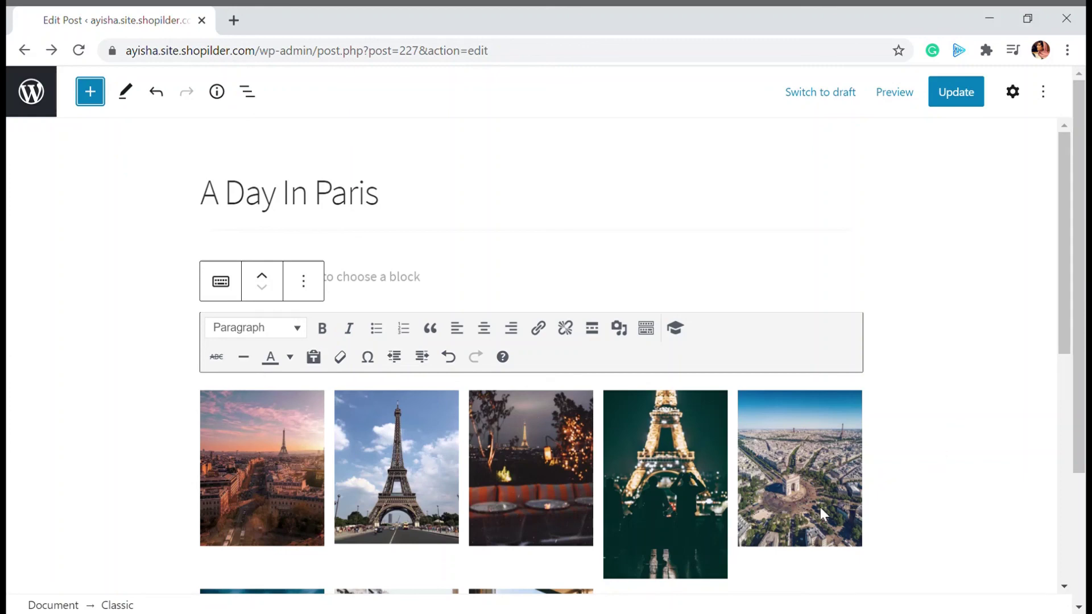
{"action": "scroll", "coordinate": [654, 230], "scroll_direction": "down", "scroll_amount": 4}
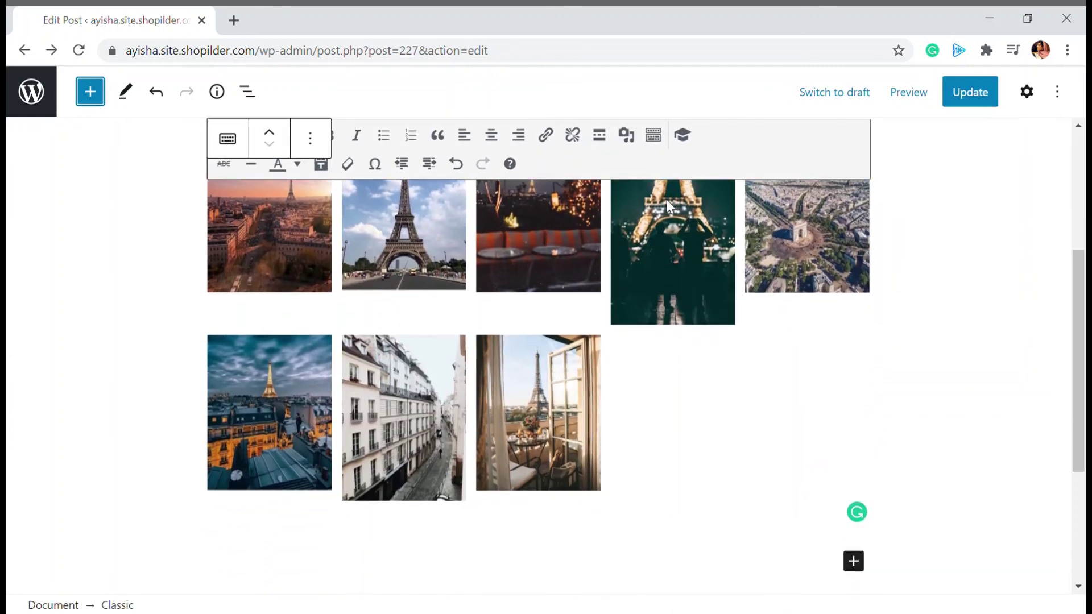
{"action": "scroll", "coordinate": [668, 204], "scroll_direction": "up", "scroll_amount": 2}
{"action": "scroll", "coordinate": [676, 233], "scroll_direction": "up", "scroll_amount": 2}
{"action": "scroll", "coordinate": [656, 313], "scroll_direction": "down", "scroll_amount": 4}
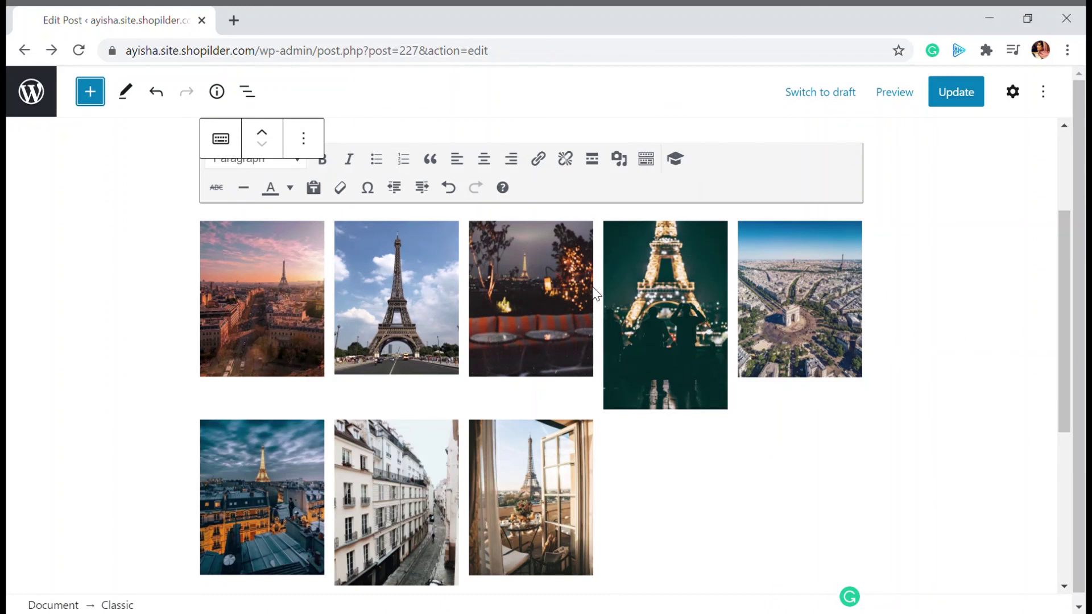
Step: Open the slider selection from the Classic block's editing tools
{"action": "left_click", "coordinate": [680, 161]}
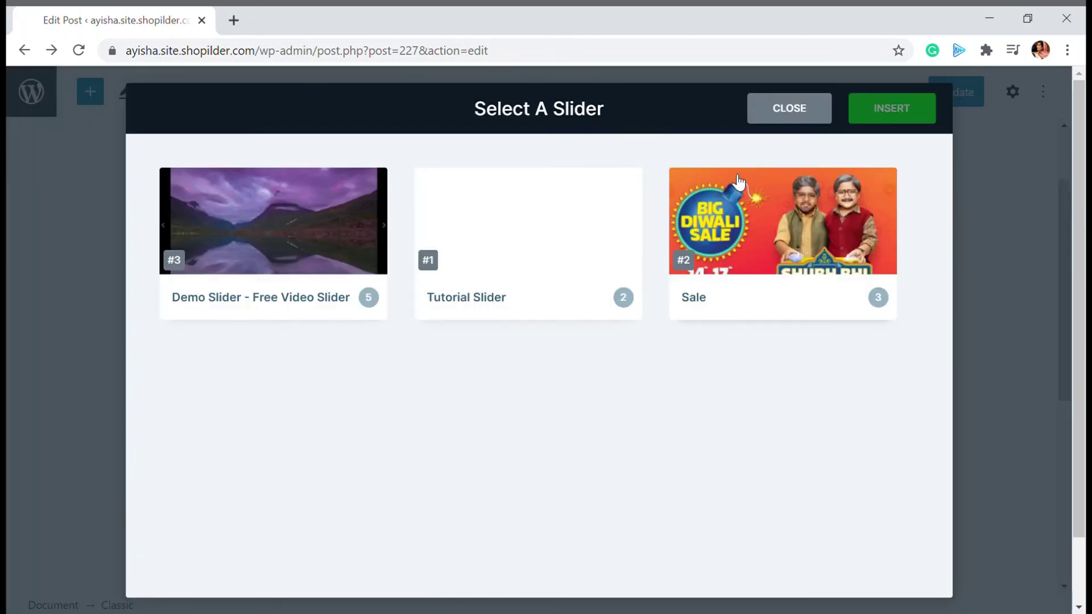